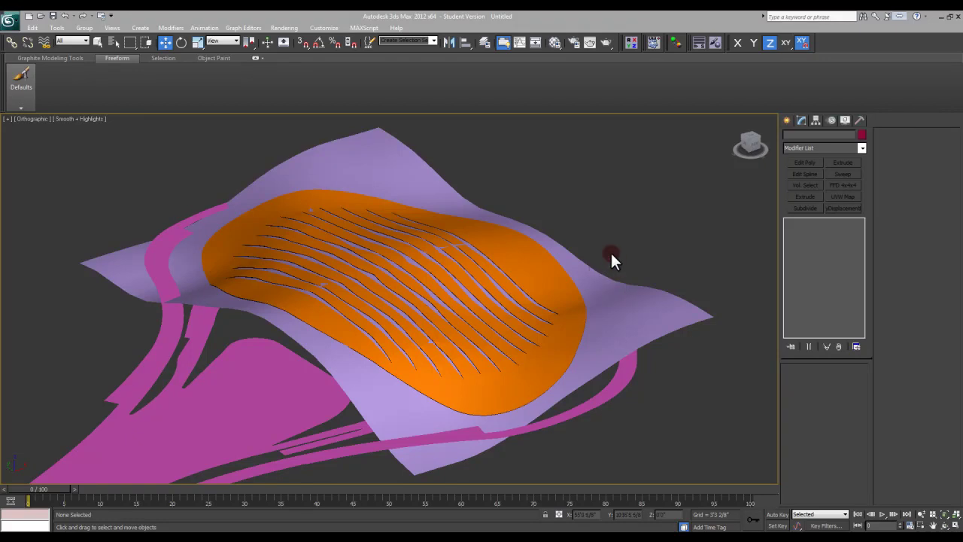
# Select the purple terrain plane and switch the viewport to wireframe display.
pyautogui.moveTo(479, 289); pyautogui.dragTo(458, 282, button='middle')
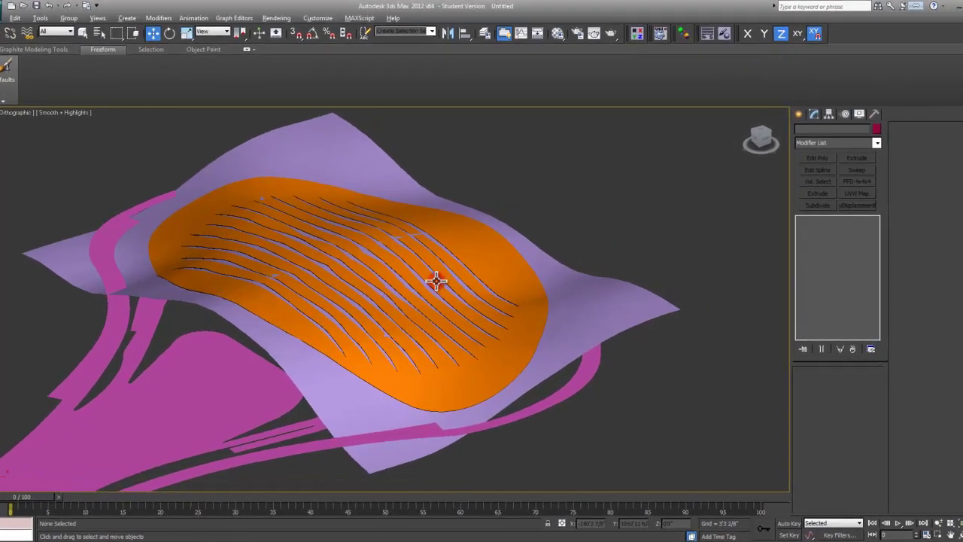
pyautogui.click(604, 317)
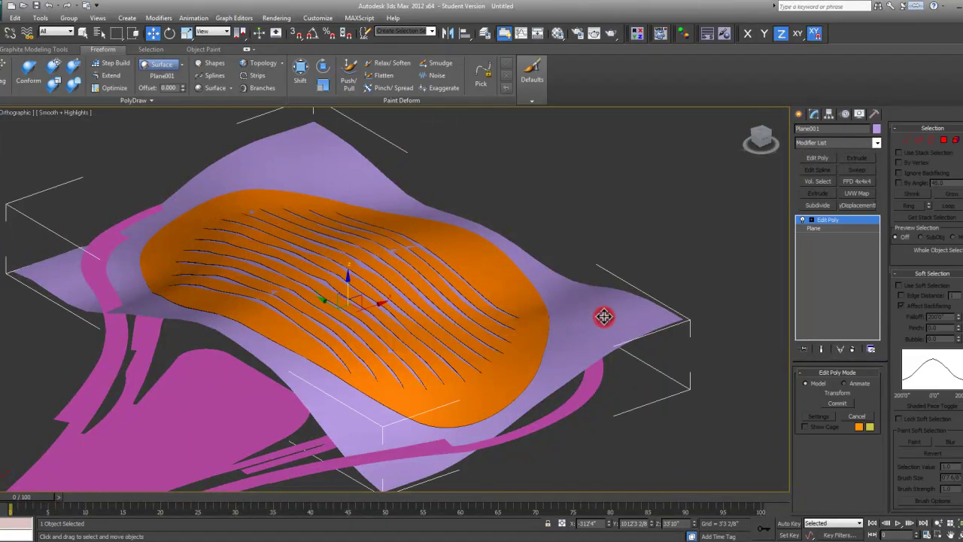
pyautogui.press('F3')
pyautogui.scroll(-5, 351, 228)
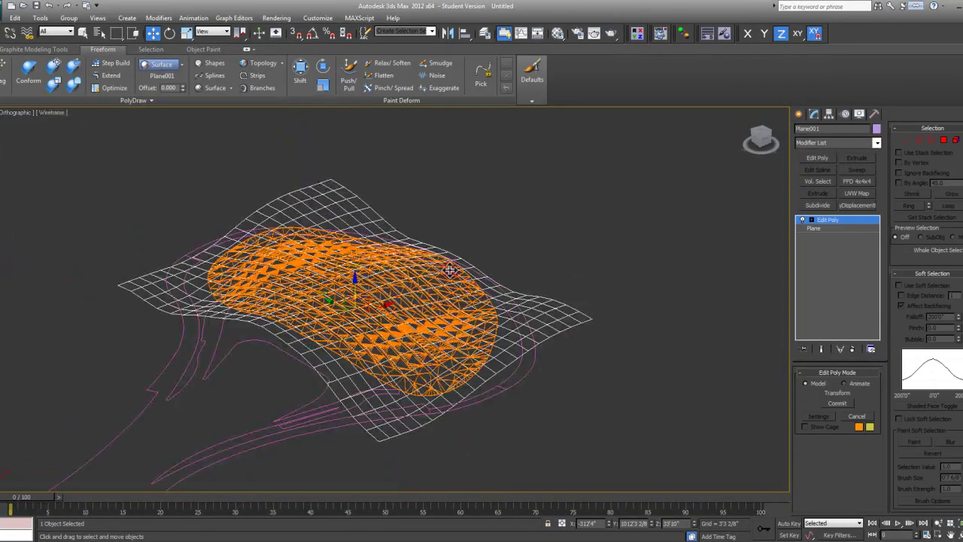
# Hide the orange contoured surface so that only the terrain plane's grid shows.
pyautogui.keyDown('alt'); pyautogui.moveTo(355, 293); pyautogui.dragTo(296, 269, button='middle'); pyautogui.keyUp('alt')
pyautogui.scroll(5, 329, 311)
pyautogui.moveTo(328, 313); pyautogui.dragTo(366, 290, button='middle')
pyautogui.scroll(-4, 351, 249)
pyautogui.scroll(4, 386, 333)
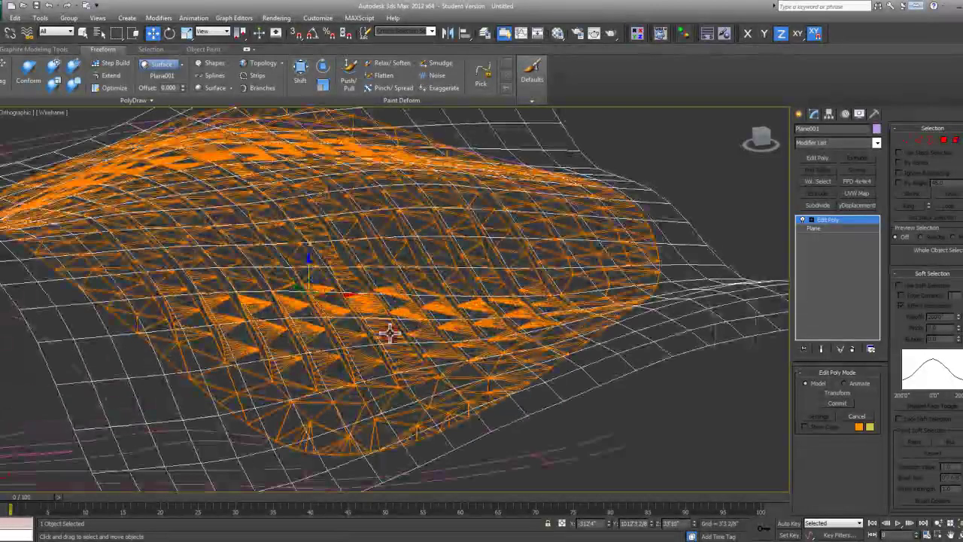
pyautogui.click(388, 331)
pyautogui.rightClick(388, 332)
pyautogui.click(422, 301)
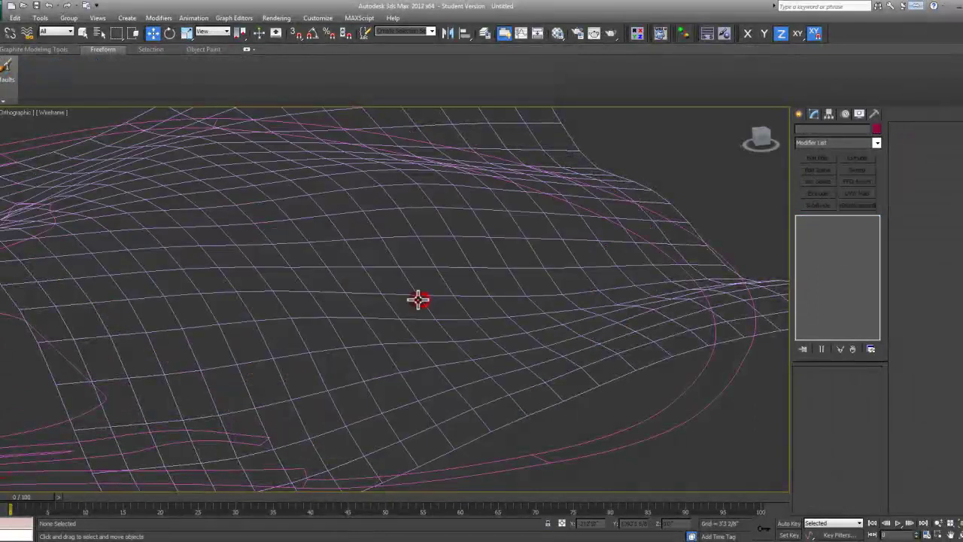
# Inspect the terrain plane's bare grid, and unhide the orange LAYER_07 surface by name.
pyautogui.keyDown('alt'); pyautogui.moveTo(351, 279); pyautogui.dragTo(274, 281, button='middle'); pyautogui.keyUp('alt')
pyautogui.scroll(-3, 408, 303)
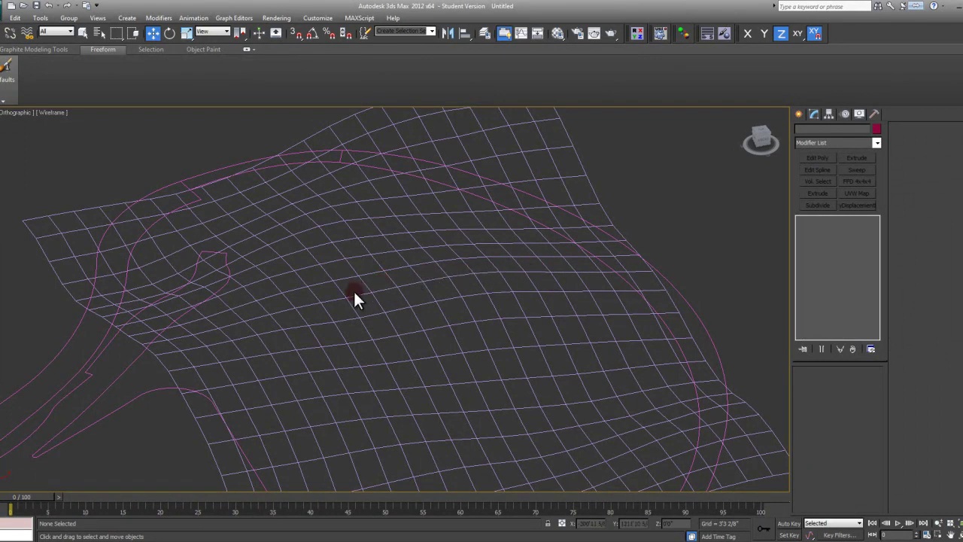
pyautogui.keyDown('alt'); pyautogui.moveTo(355, 296); pyautogui.dragTo(432, 282, button='middle'); pyautogui.keyUp('alt')
pyautogui.rightClick(432, 283)
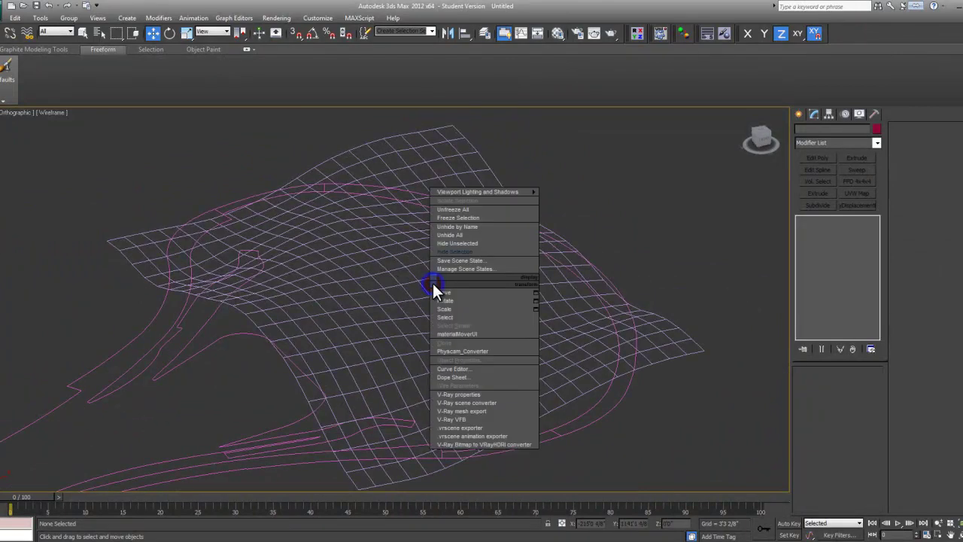
pyautogui.click(468, 226)
pyautogui.click(134, 164)
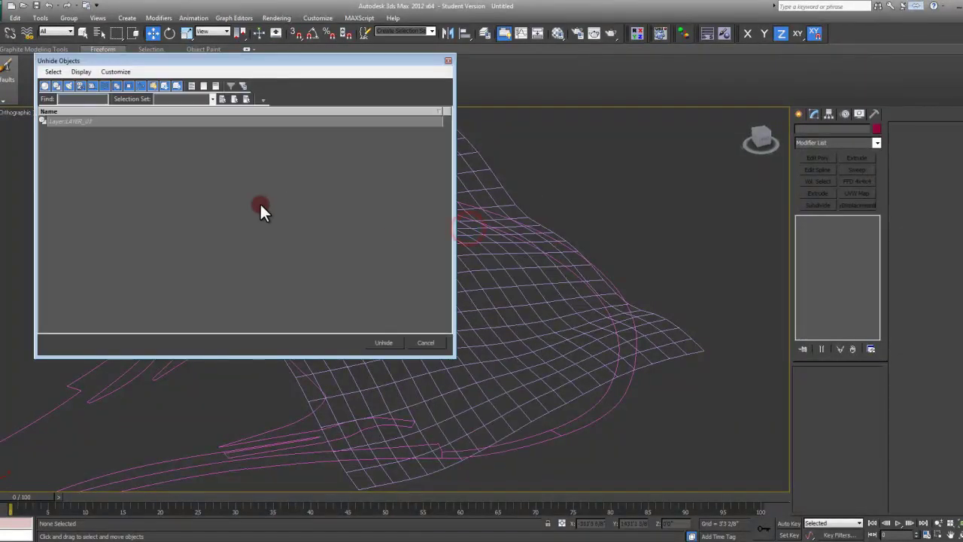
pyautogui.click(385, 338)
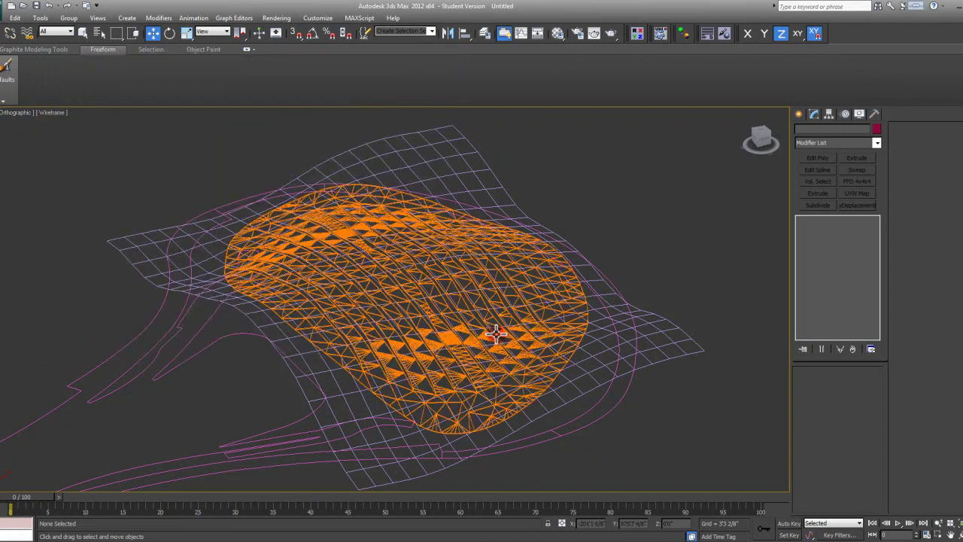
# Examine the orange surface's triangulation against the terrain plane's grid, comparing wireframe and shaded display.
pyautogui.keyDown('alt'); pyautogui.moveTo(490, 338); pyautogui.dragTo(340, 279, button='middle'); pyautogui.keyUp('alt')
pyautogui.scroll(6, 351, 291)
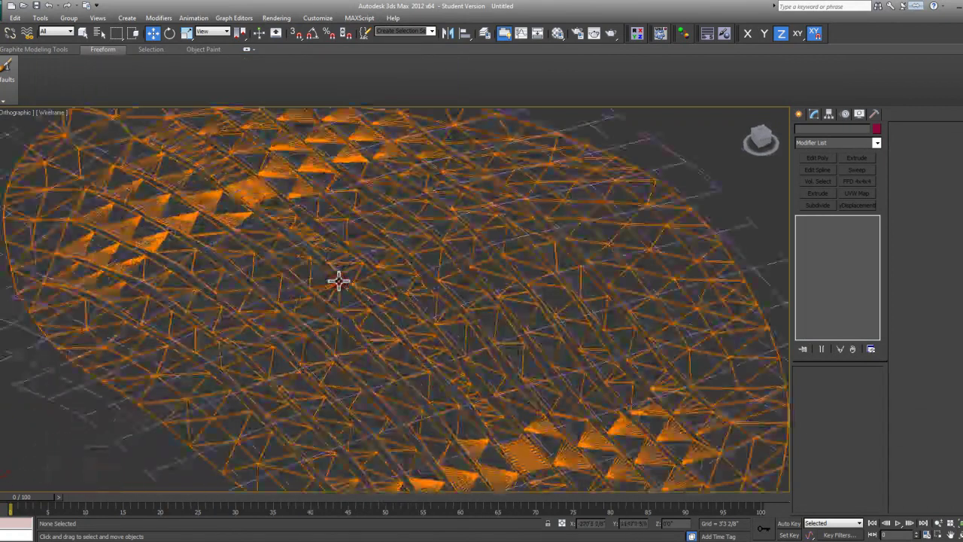
pyautogui.keyDown('alt'); pyautogui.moveTo(444, 278); pyautogui.dragTo(386, 305, button='middle'); pyautogui.keyUp('alt')
pyautogui.scroll(5, 348, 326)
pyautogui.scroll(-5, 386, 305)
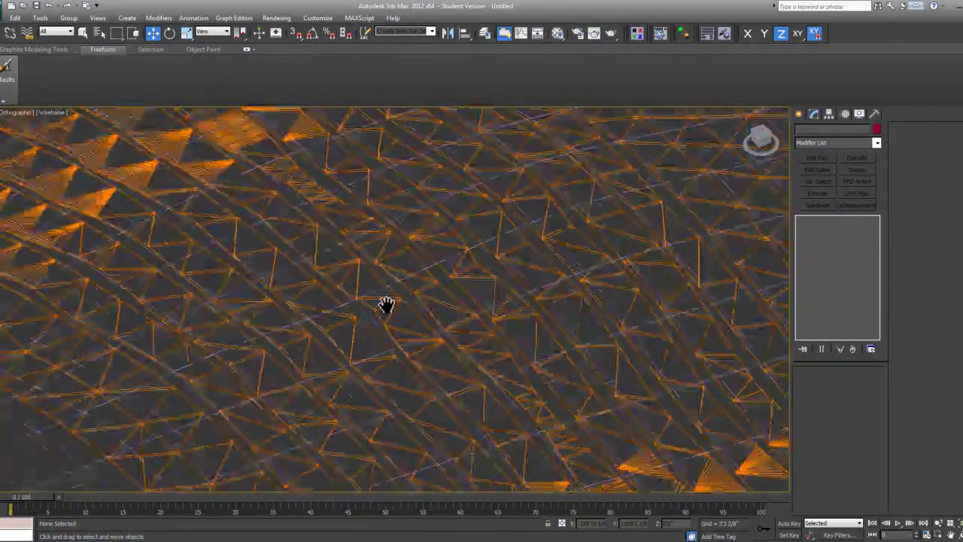
pyautogui.scroll(5, 386, 304)
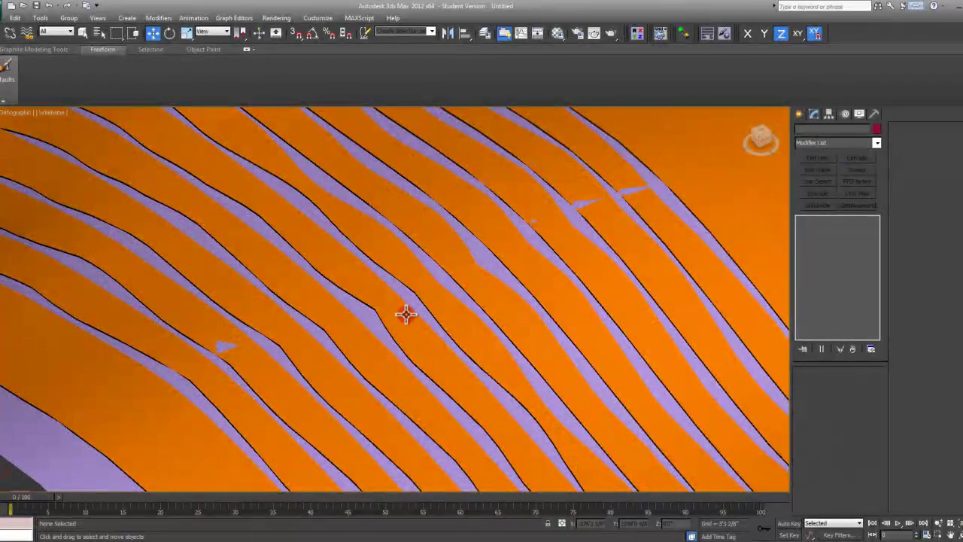
pyautogui.press('F3')
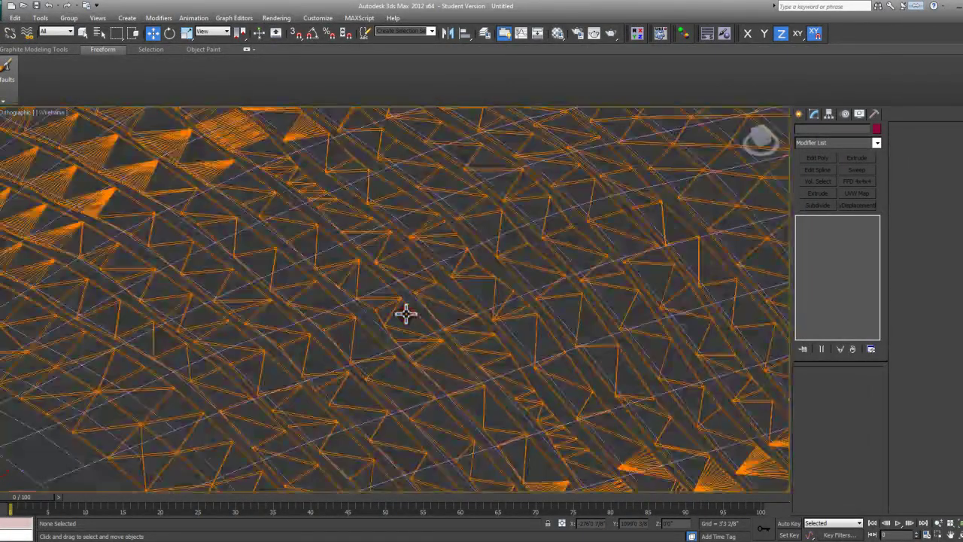
pyautogui.moveTo(407, 314)
pyautogui.mouseDown(button='middle')
pyautogui.moveTo(430, 295)
pyautogui.moveTo(447, 303)
pyautogui.moveTo(368, 276)
pyautogui.mouseUp(button='middle')
pyautogui.scroll(-5, 430, 295)
pyautogui.scroll(4, 369, 276)
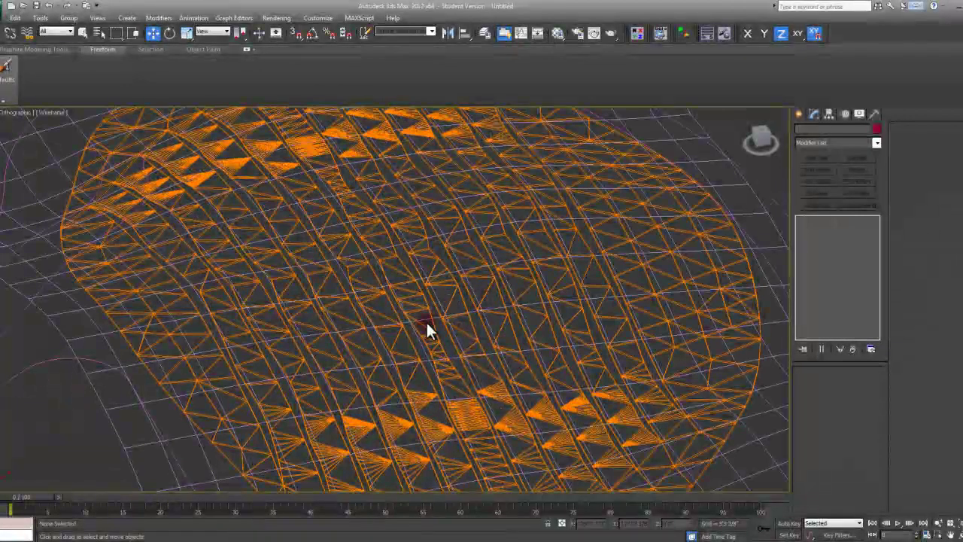
pyautogui.keyDown('alt'); pyautogui.moveTo(415, 328); pyautogui.dragTo(512, 318, button='middle'); pyautogui.keyUp('alt')
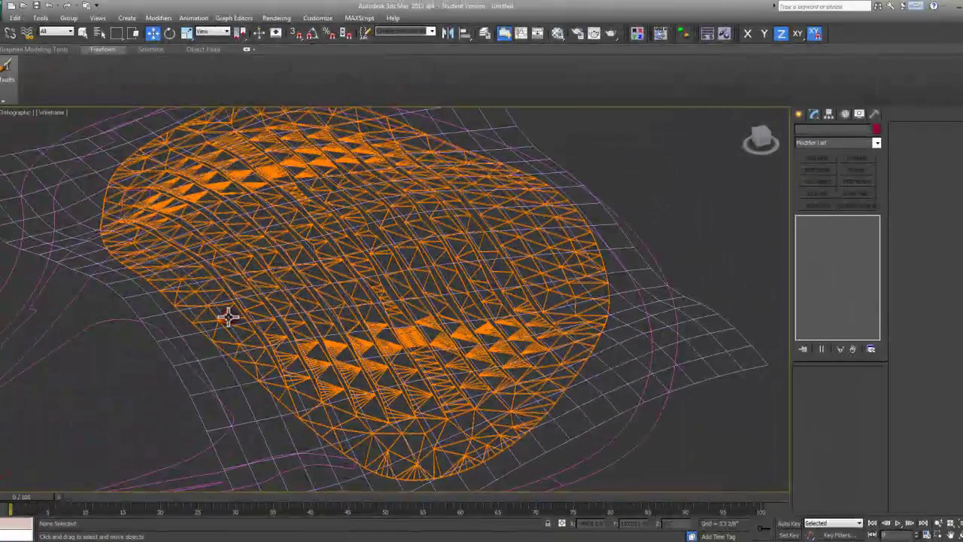
# Select the terrain plane, switch to the top view and open the Array settings for it.
pyautogui.moveTo(518, 233); pyautogui.dragTo(419, 326, button='middle')
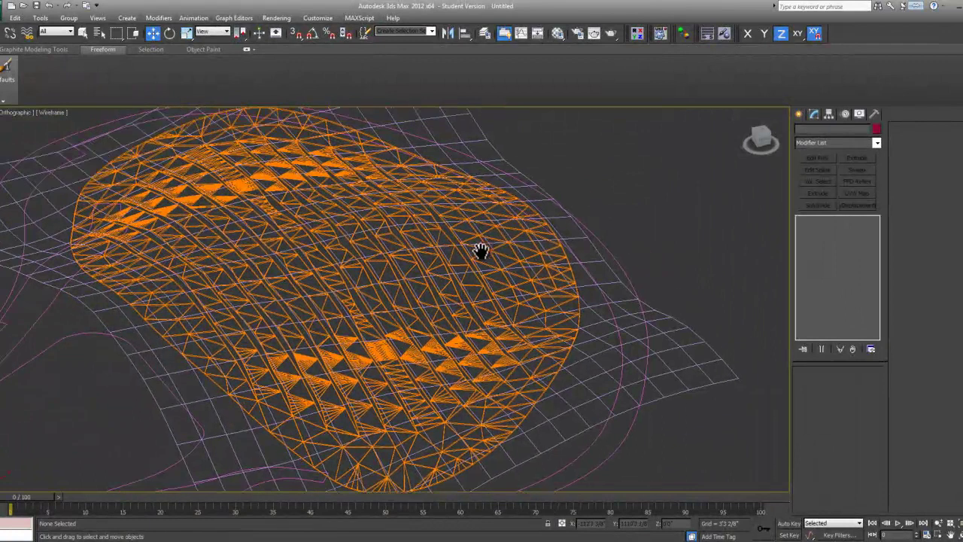
pyautogui.scroll(-4, 458, 262)
pyautogui.click(496, 347)
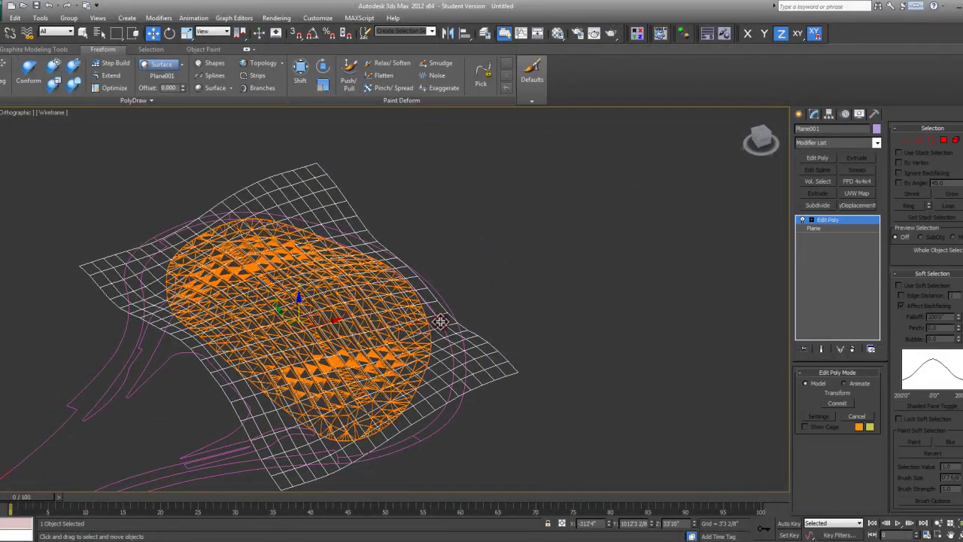
pyautogui.press('t')
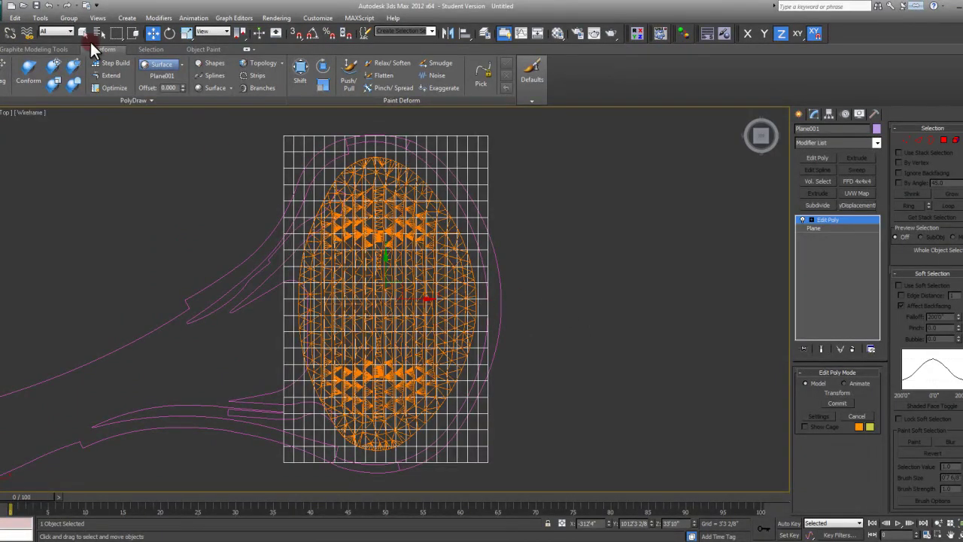
pyautogui.click(44, 20)
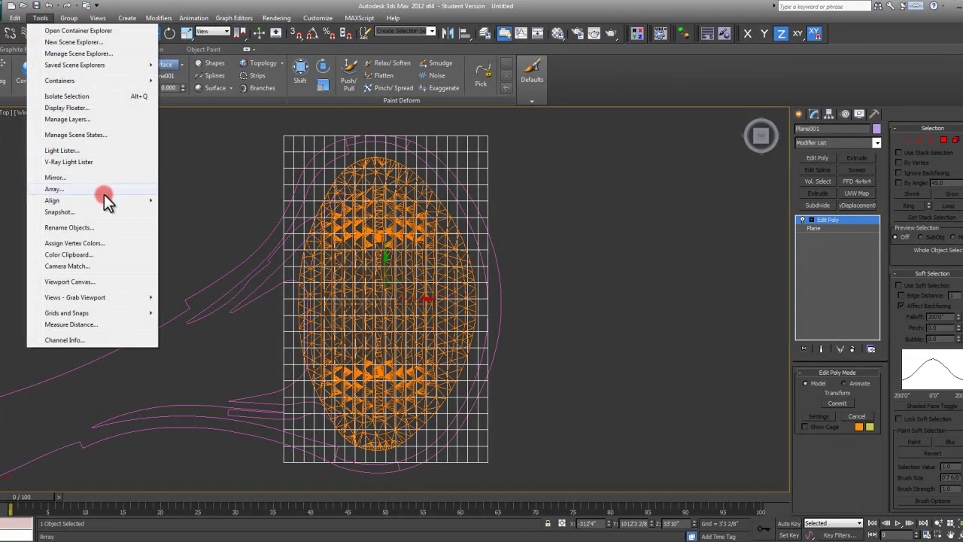
pyautogui.click(99, 189)
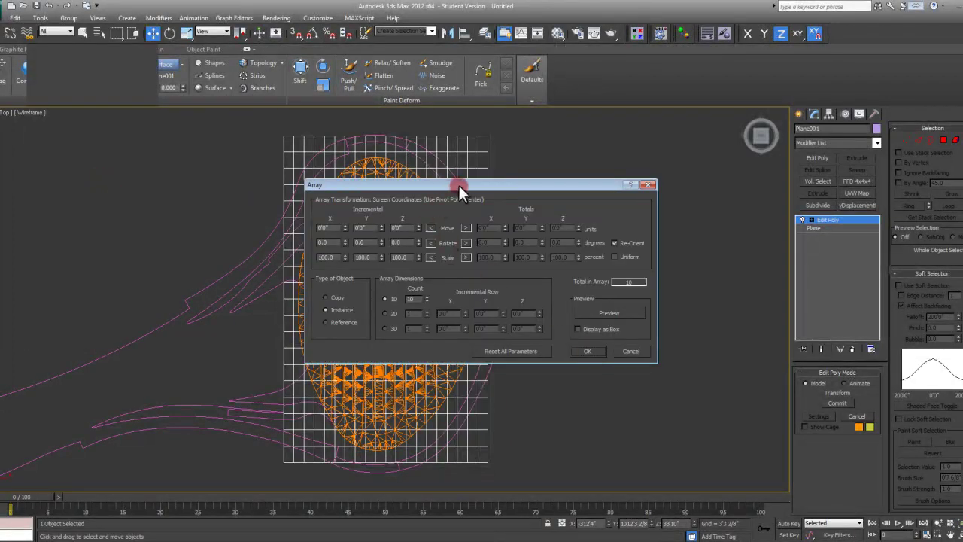
# Try an array preview of the plane with Copy, a 1D count of 2 and an incremental X move of about 2000 feet.
pyautogui.moveTo(463, 184); pyautogui.dragTo(234, 159)
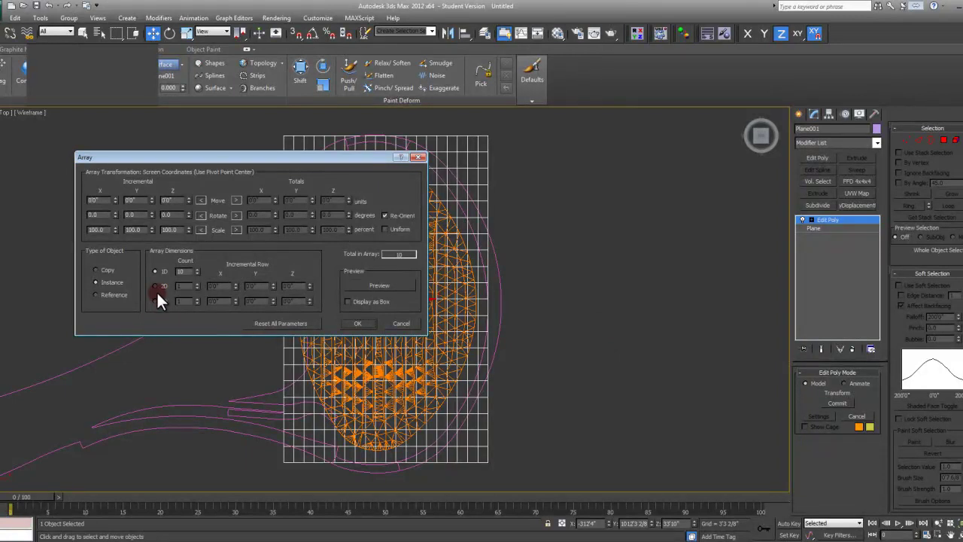
pyautogui.click(105, 269)
pyautogui.moveTo(191, 273); pyautogui.dragTo(170, 273)
pyautogui.click(128, 199)
pyautogui.moveTo(287, 160); pyautogui.dragTo(224, 118)
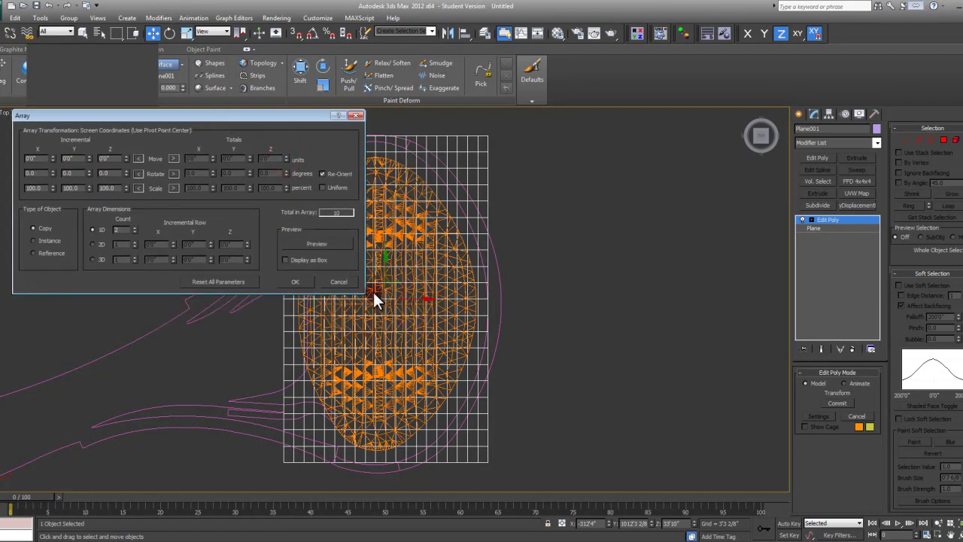
pyautogui.click(41, 157)
pyautogui.doubleClick(36, 158)
pyautogui.click(328, 244)
# Turn off the array preview and move the Array dialog clear of the plane's upper edge.
pyautogui.click(605, 270)
pyautogui.click(463, 275)
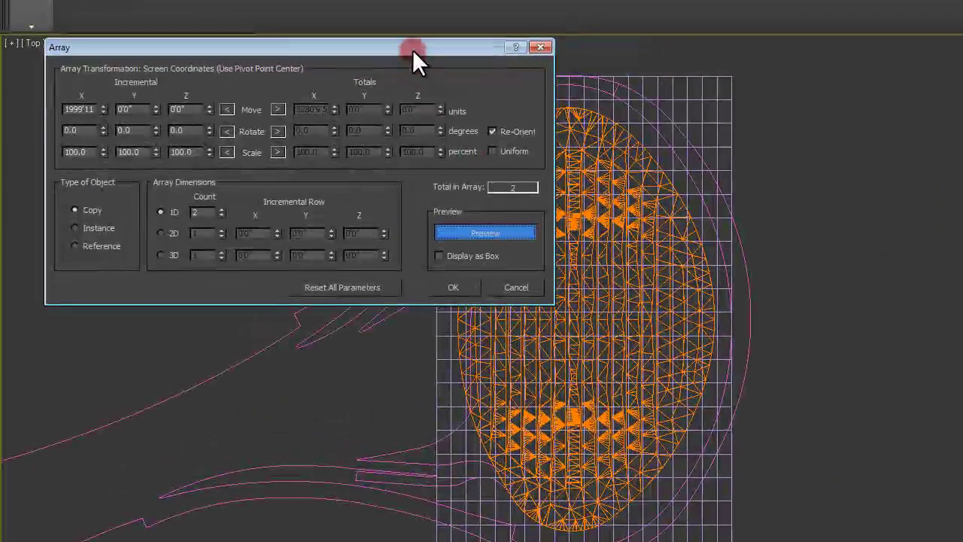
pyautogui.moveTo(411, 48); pyautogui.dragTo(491, 173)
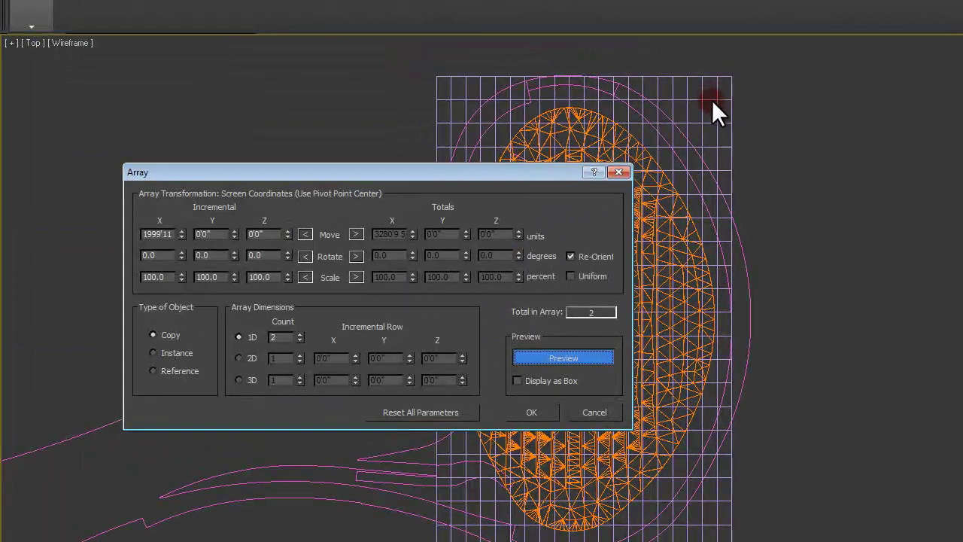
pyautogui.click(592, 356)
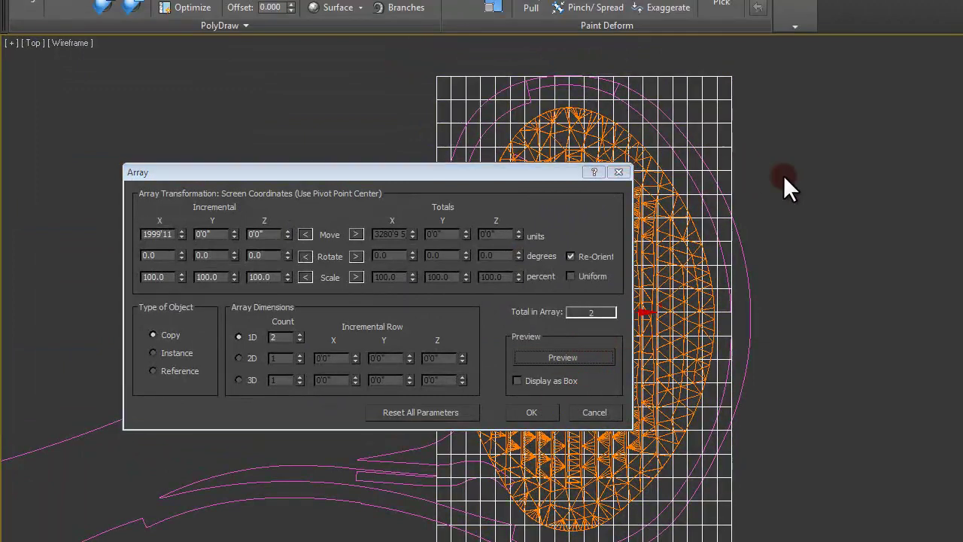
pyautogui.moveTo(517, 176); pyautogui.dragTo(515, 124)
pyautogui.doubleClick(275, 286)
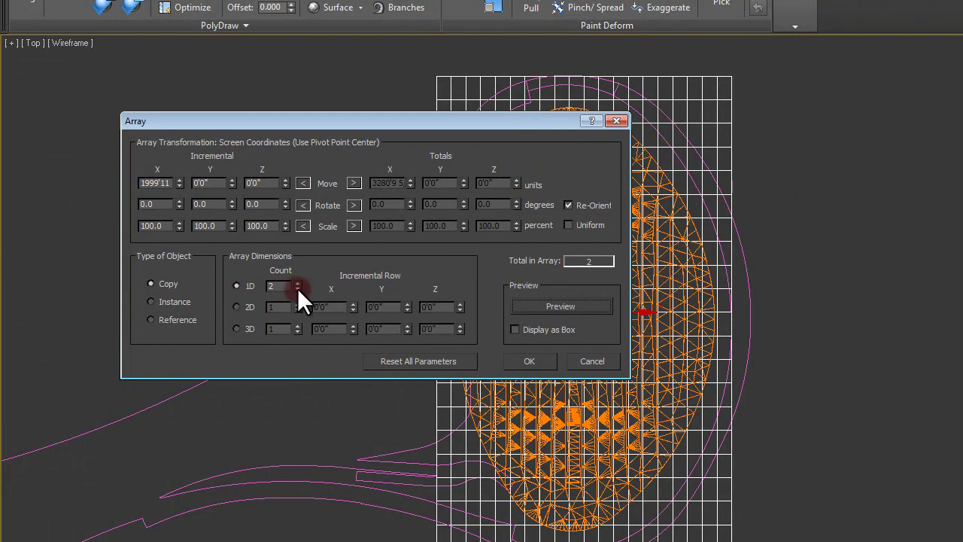
pyautogui.click(532, 308)
# Reset all array parameters, choose Copy as the object type and set the 1D count to 2.
pyautogui.click(425, 364)
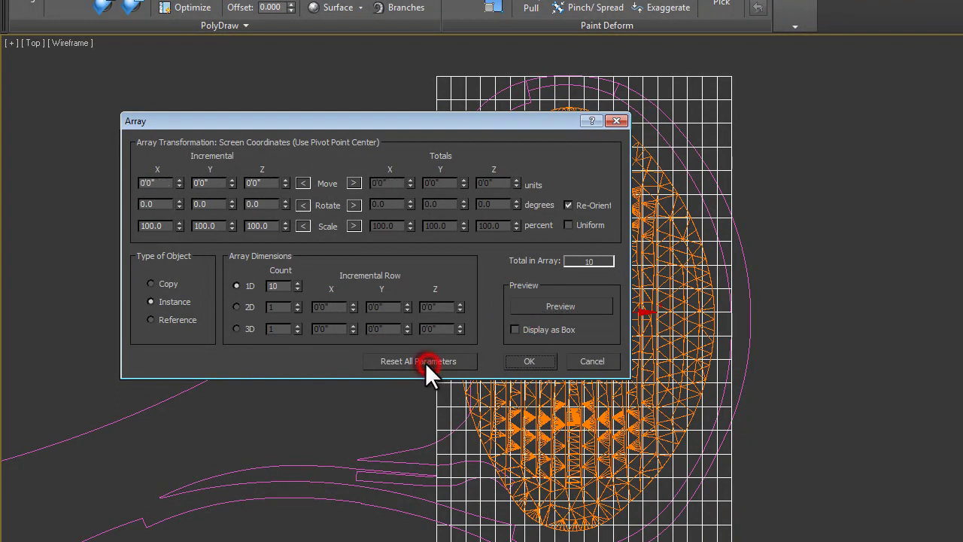
pyautogui.click(168, 284)
pyautogui.doubleClick(275, 286)
pyautogui.write('2')
# Set the incremental X move to 2000', preview the array and create the plane copy.
pyautogui.click(561, 307)
pyautogui.doubleClick(149, 182)
pyautogui.write('2000')
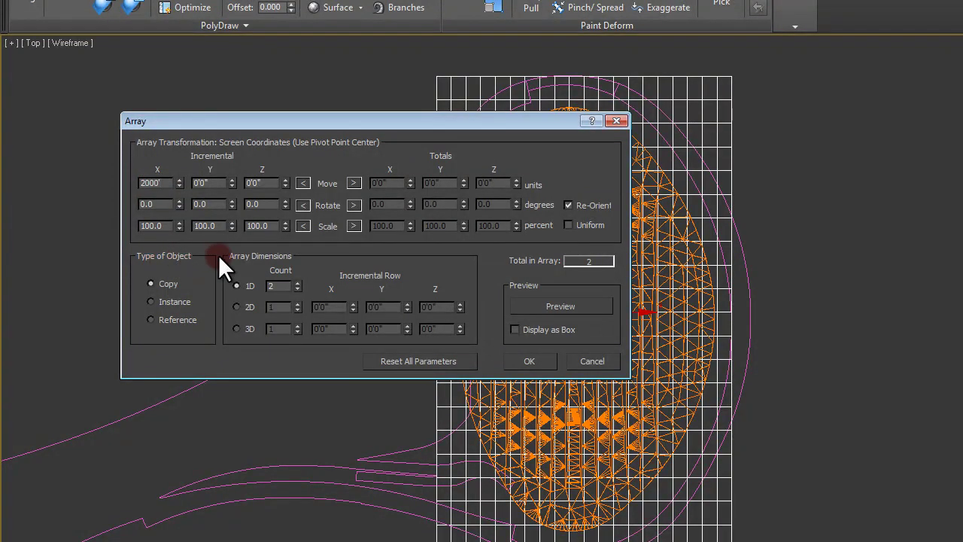
pyautogui.press('Return')
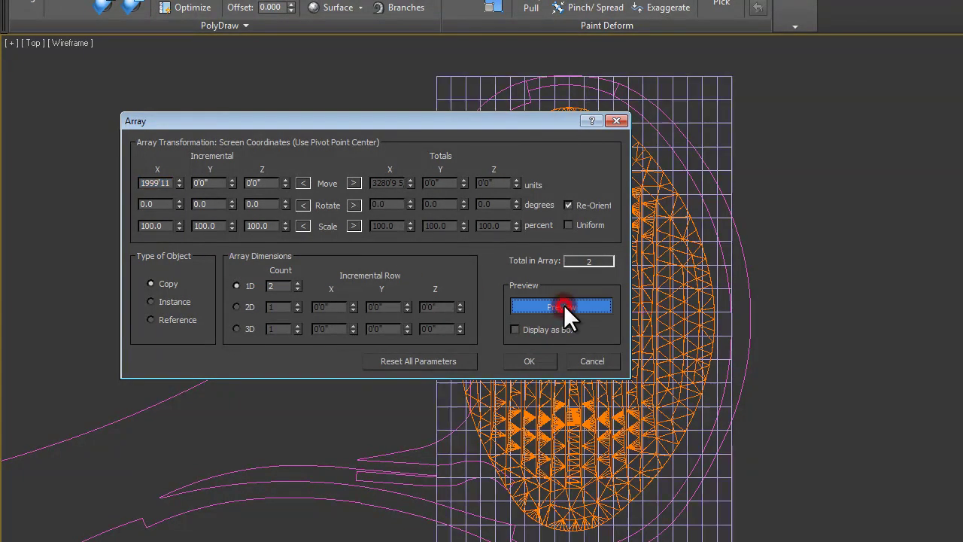
pyautogui.click(563, 306)
pyautogui.click(531, 362)
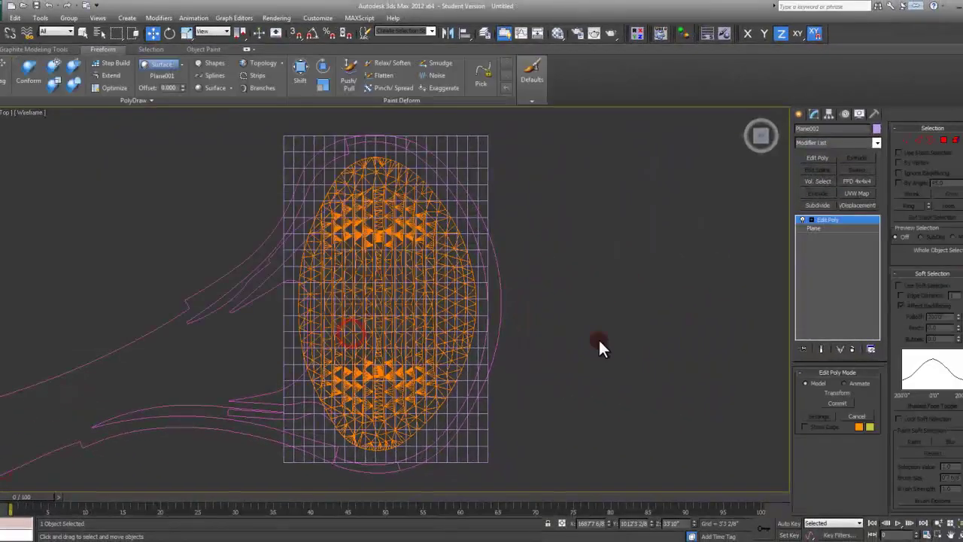
# Offset the copied plane by -1000 along screen X using Move Transform Type-In.
pyautogui.moveTo(555, 336); pyautogui.dragTo(350, 328, button='middle')
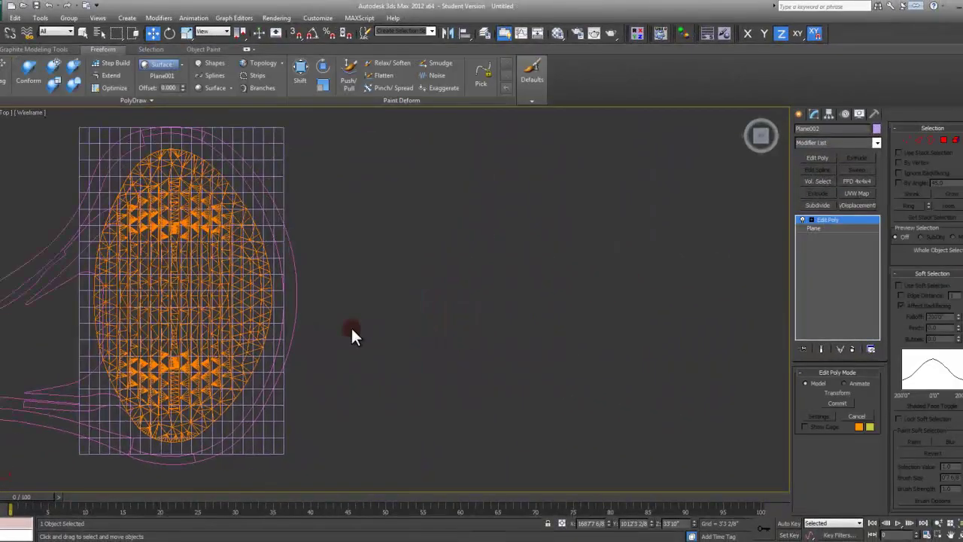
pyautogui.scroll(-4, 351, 328)
pyautogui.moveTo(510, 335); pyautogui.dragTo(465, 334, button='middle')
pyautogui.scroll(3, 356, 320)
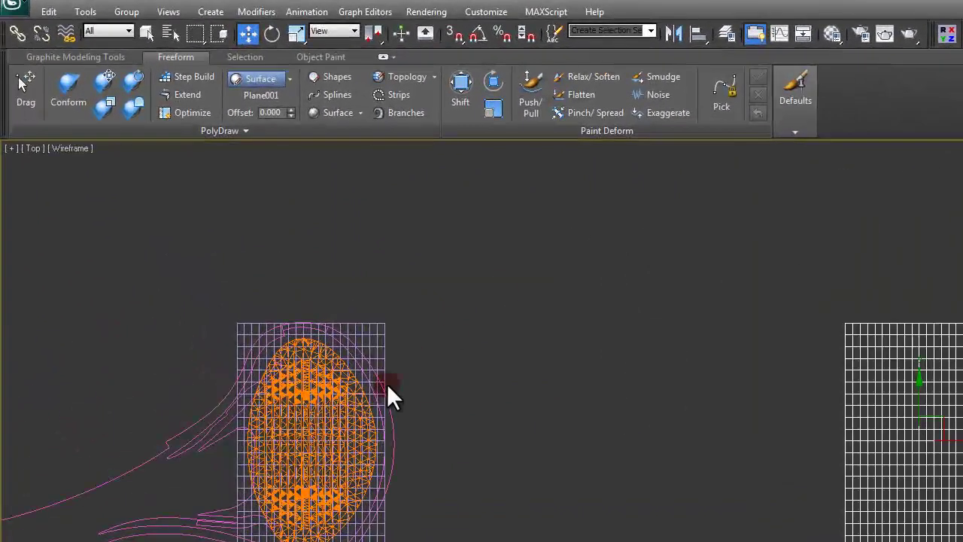
pyautogui.moveTo(554, 317); pyautogui.dragTo(554, 320, button='middle')
pyautogui.moveTo(468, 409); pyautogui.dragTo(489, 399, button='middle')
pyautogui.rightClick(250, 35)
pyautogui.click(599, 201)
pyautogui.write('-1000')
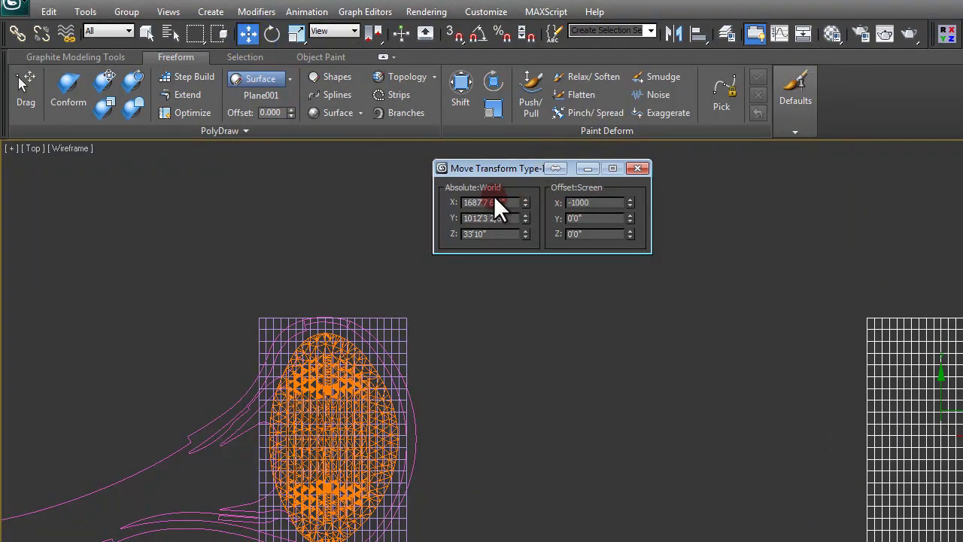
pyautogui.press('Return')
# Offset the copied plane by another -1000 along X to place it over the original plane.
pyautogui.moveTo(533, 292); pyautogui.dragTo(577, 286, button='middle')
pyautogui.click(596, 202)
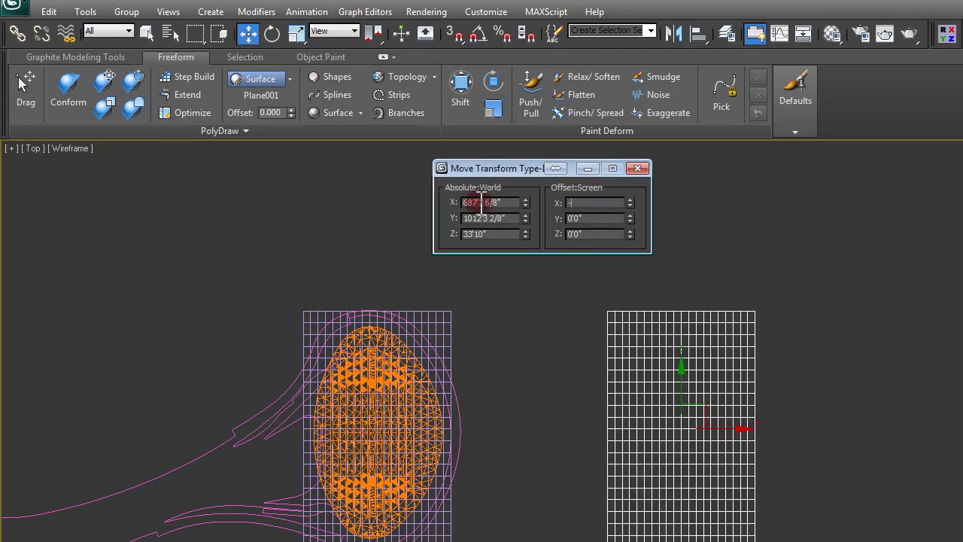
pyautogui.write('-1000')
pyautogui.press('Return')
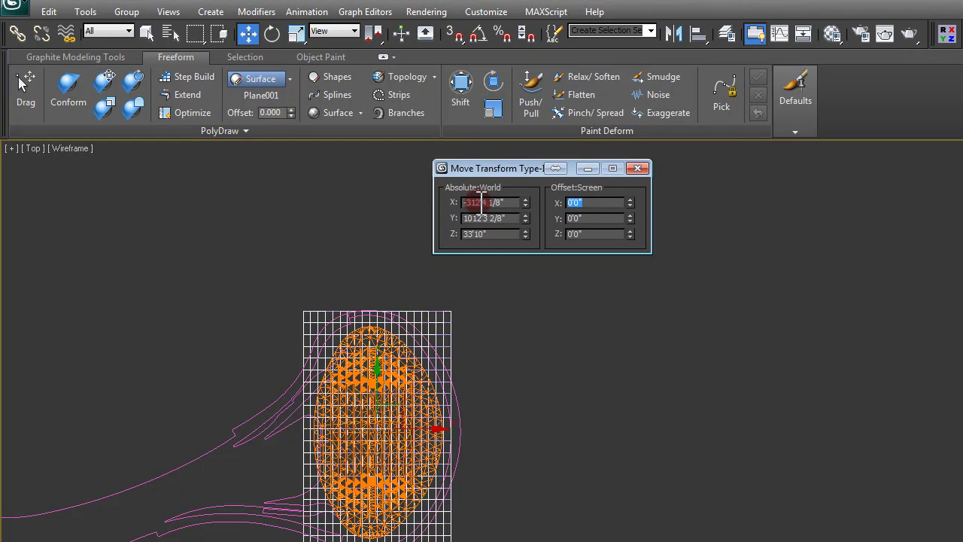
# Offset the copied plane by 1000 along screen X using Move Transform Type-In and close the dialog.
pyautogui.click(502, 493)
pyautogui.scroll(6, 461, 310)
pyautogui.scroll(-3, 459, 307)
pyautogui.click(577, 203)
pyautogui.write('1000')
pyautogui.press('Return')
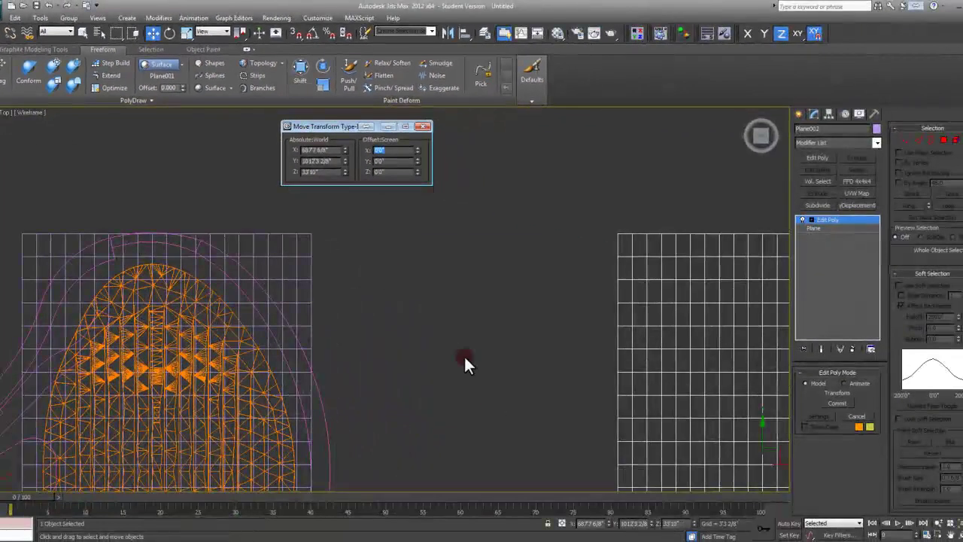
pyautogui.scroll(-5, 412, 313)
pyautogui.scroll(1, 423, 320)
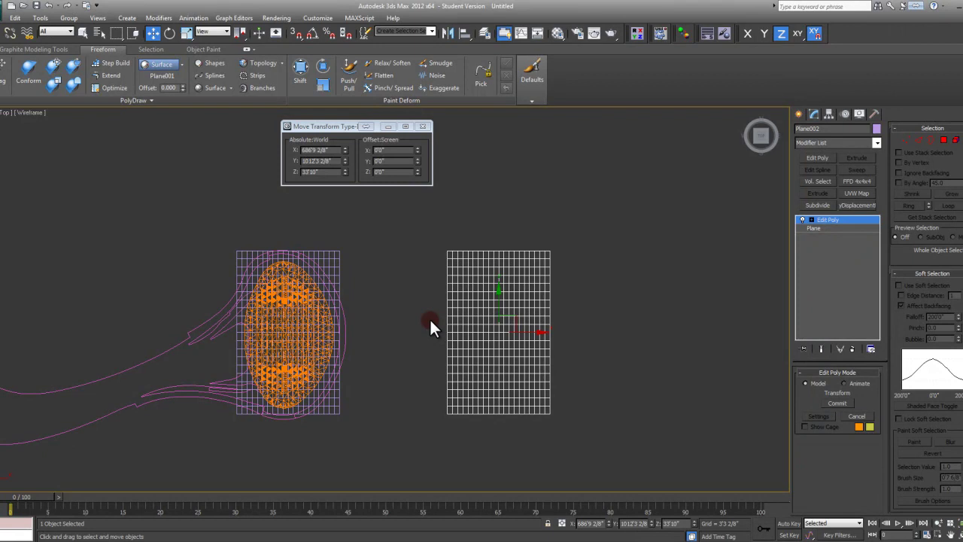
pyautogui.moveTo(335, 125); pyautogui.dragTo(335, 146)
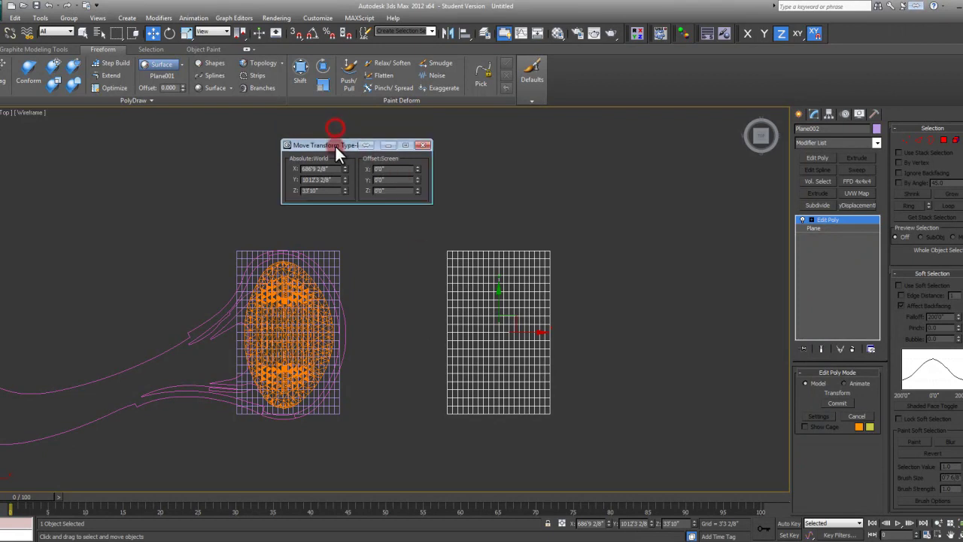
pyautogui.click(422, 146)
# Deselect everything in the Top view and import the "Roof Plan detailed" AutoCAD drawing with the current import options.
pyautogui.keyDown('alt'); pyautogui.moveTo(454, 262); pyautogui.dragTo(419, 280, button='middle'); pyautogui.keyUp('alt')
pyautogui.press('t')
pyautogui.press('z')
pyautogui.click(228, 297)
pyautogui.moveTo(194, 297); pyautogui.dragTo(361, 279, button='middle')
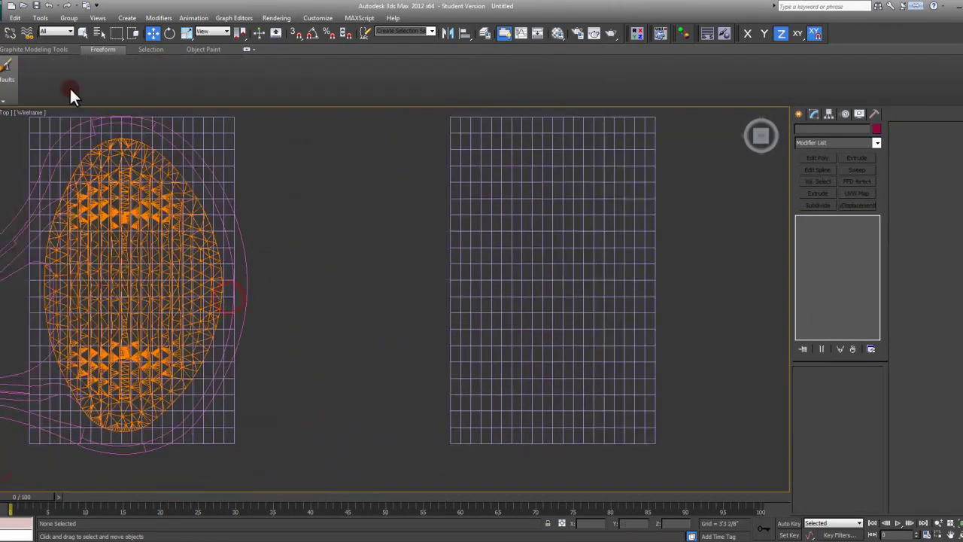
pyautogui.click(1, 9)
pyautogui.click(22, 146)
pyautogui.click(21, 61)
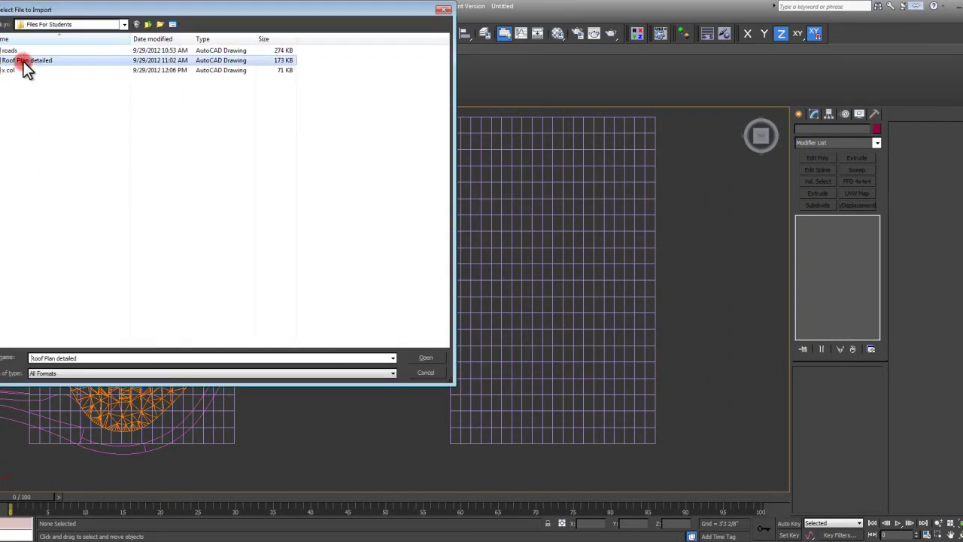
pyautogui.click(420, 358)
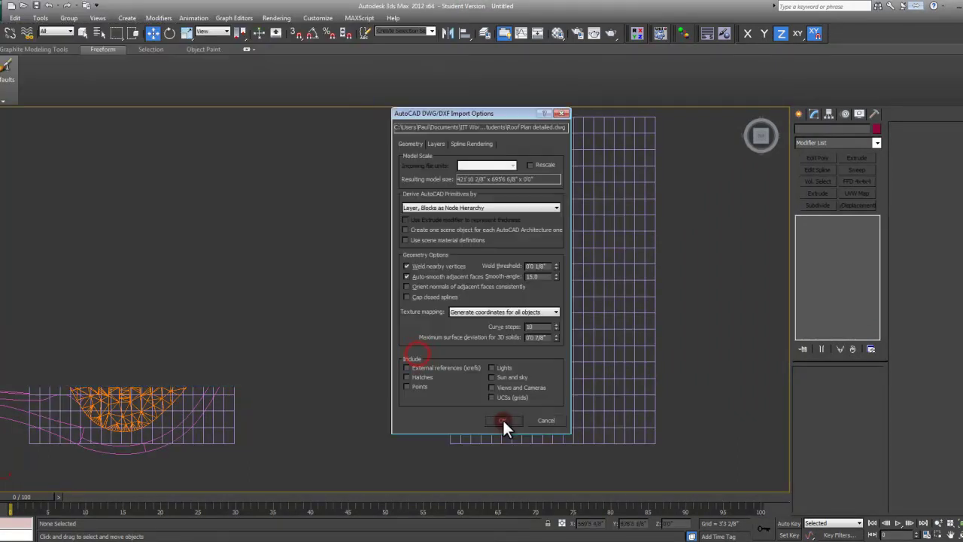
pyautogui.click(502, 420)
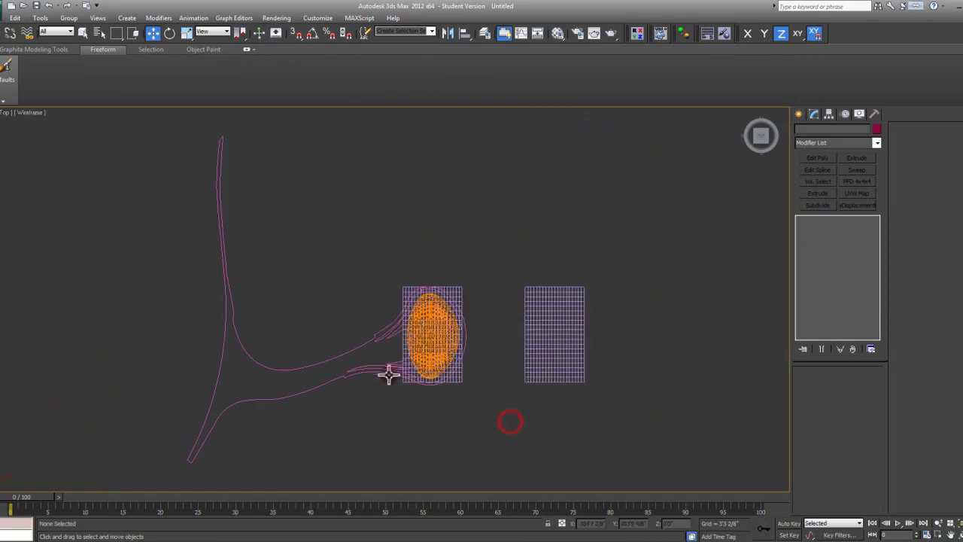
# Offset the imported roof plan spline by 1000 along screen X using Move Transform Type-In and close the dialog.
pyautogui.scroll(4, 481, 340)
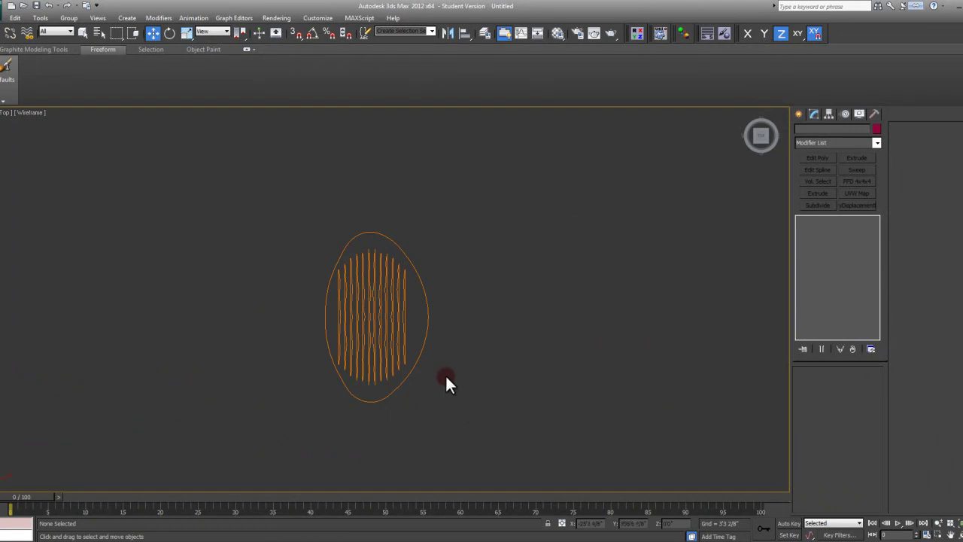
pyautogui.click(434, 315)
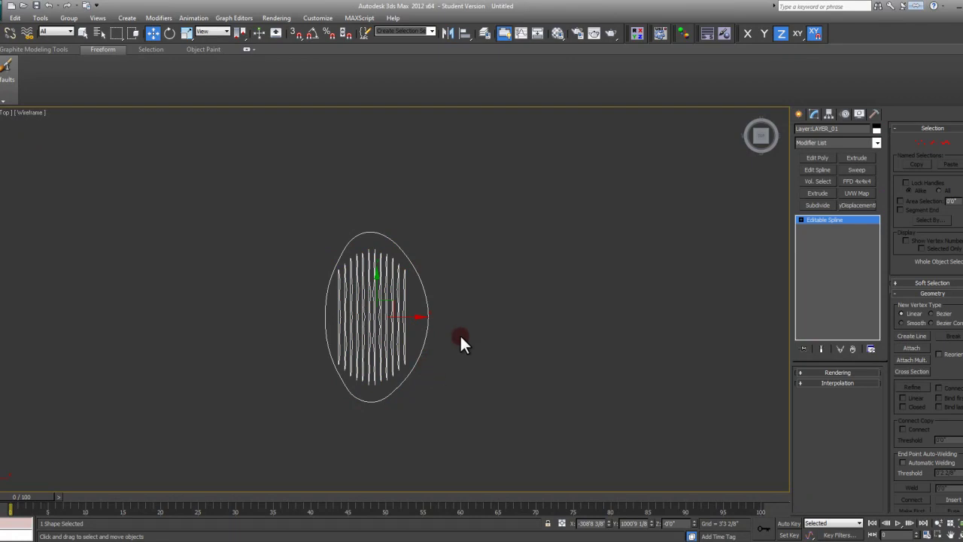
pyautogui.rightClick(154, 34)
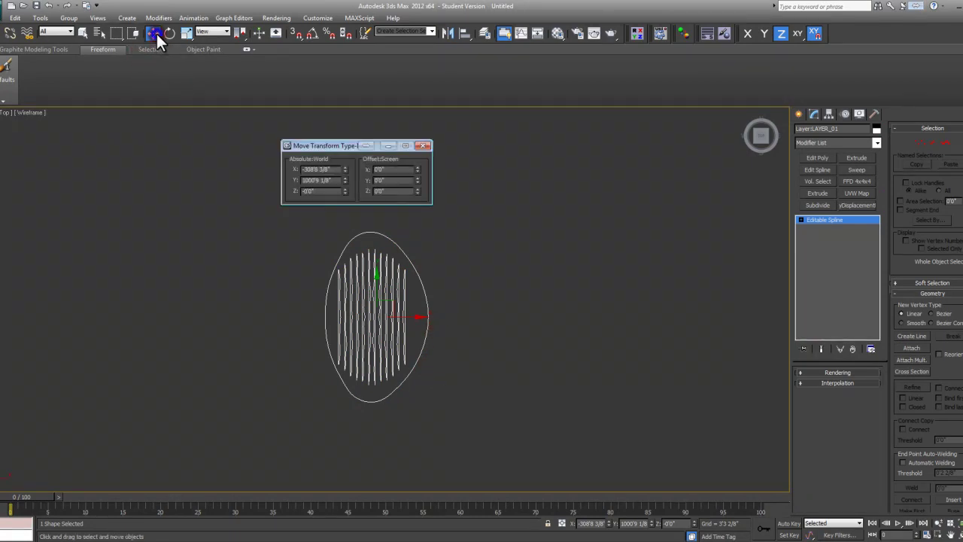
pyautogui.click(385, 170)
pyautogui.write('1000')
pyautogui.press('Return')
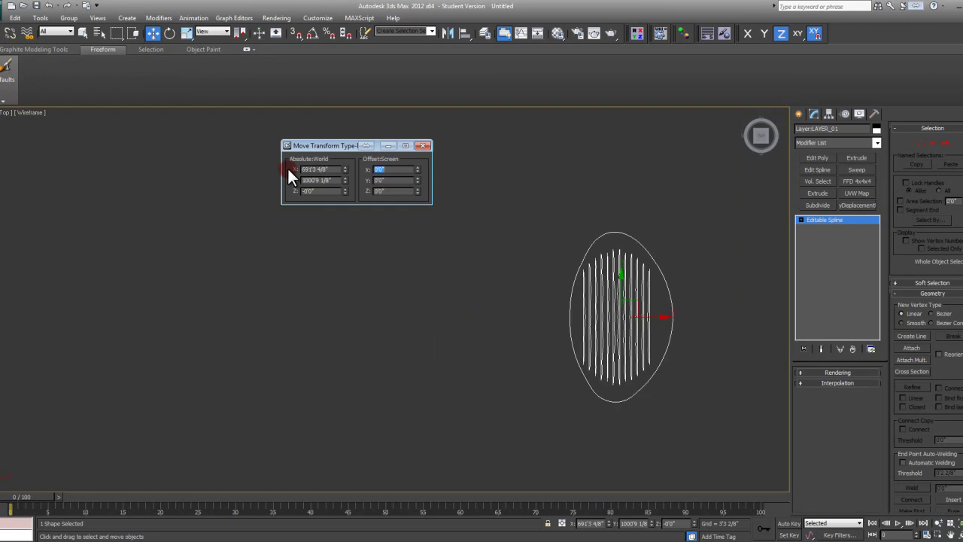
pyautogui.click(424, 145)
# Examine how the moved roof plan spline lines up with the copied plane, compared with the original roof and terrain.
pyautogui.moveTo(507, 204); pyautogui.dragTo(493, 199, button='middle')
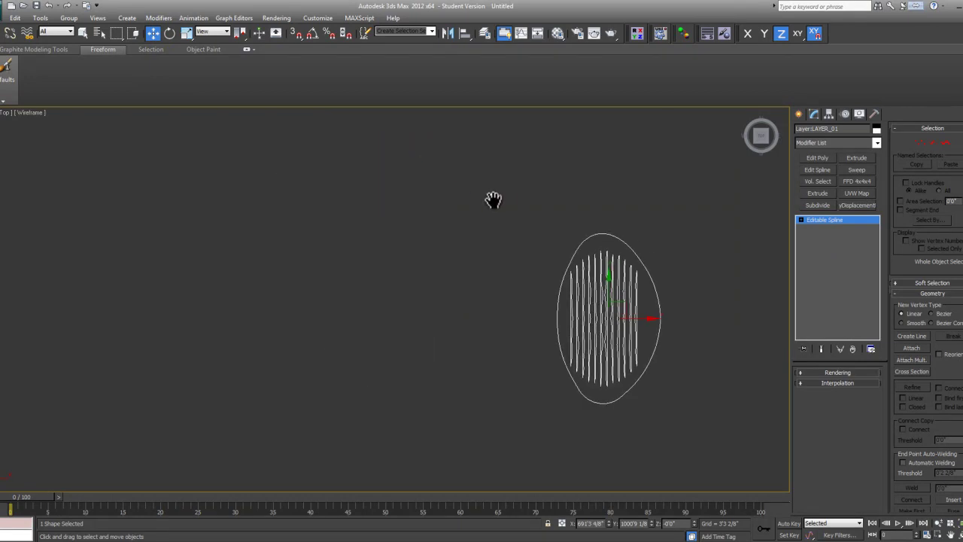
pyautogui.moveTo(501, 252); pyautogui.dragTo(490, 215, button='middle')
pyautogui.scroll(3, 527, 257)
pyautogui.scroll(-2, 441, 187)
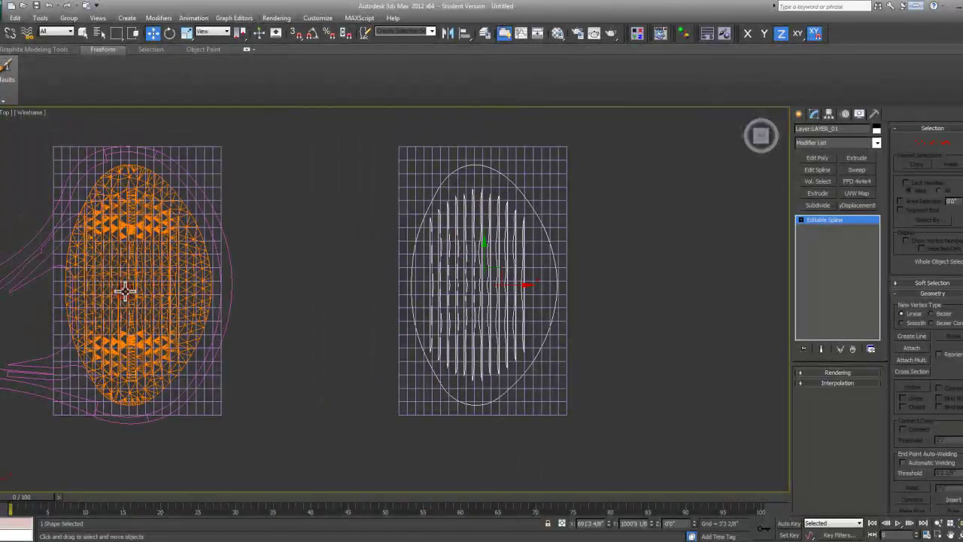
pyautogui.moveTo(346, 324); pyautogui.dragTo(328, 324, button='middle')
pyautogui.moveTo(322, 356); pyautogui.dragTo(302, 369, button='middle')
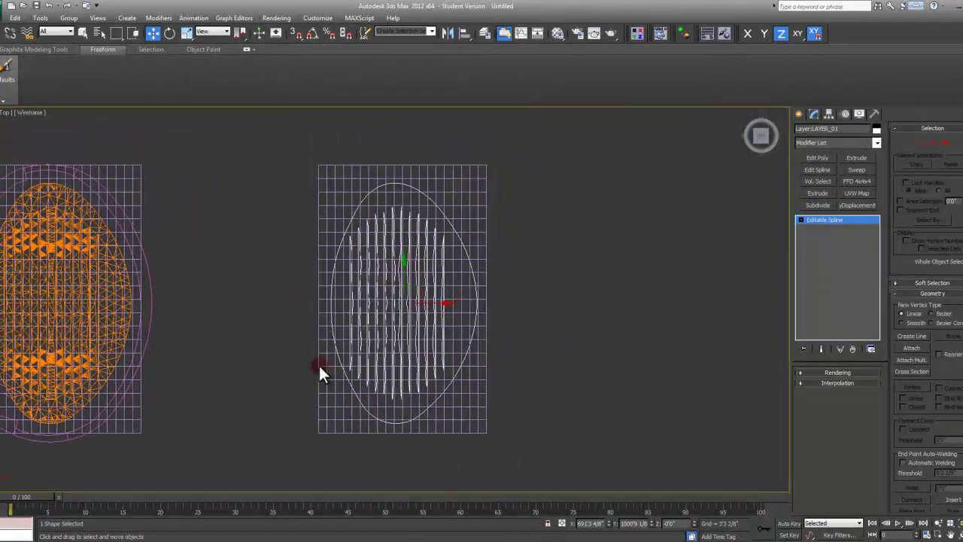
pyautogui.moveTo(475, 301); pyautogui.dragTo(450, 300, button='middle')
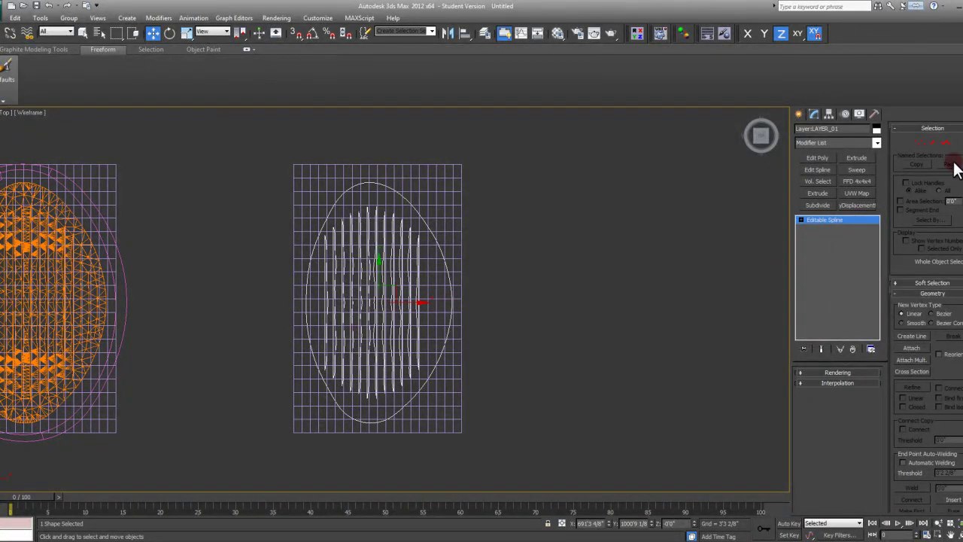
# Delete the twelve inner splines of the imported roof plan, keeping only the outer outline, and exit spline editing.
pyautogui.click(946, 141)
pyautogui.moveTo(550, 275); pyautogui.dragTo(566, 293, button='middle')
pyautogui.scroll(2, 453, 334)
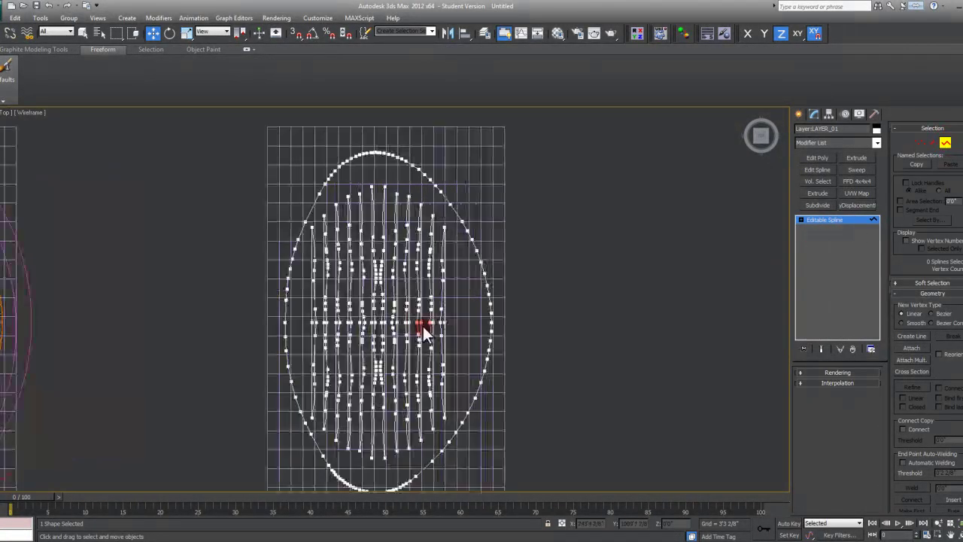
pyautogui.moveTo(451, 335); pyautogui.dragTo(310, 316)
pyautogui.moveTo(398, 317); pyautogui.dragTo(390, 298, button='middle')
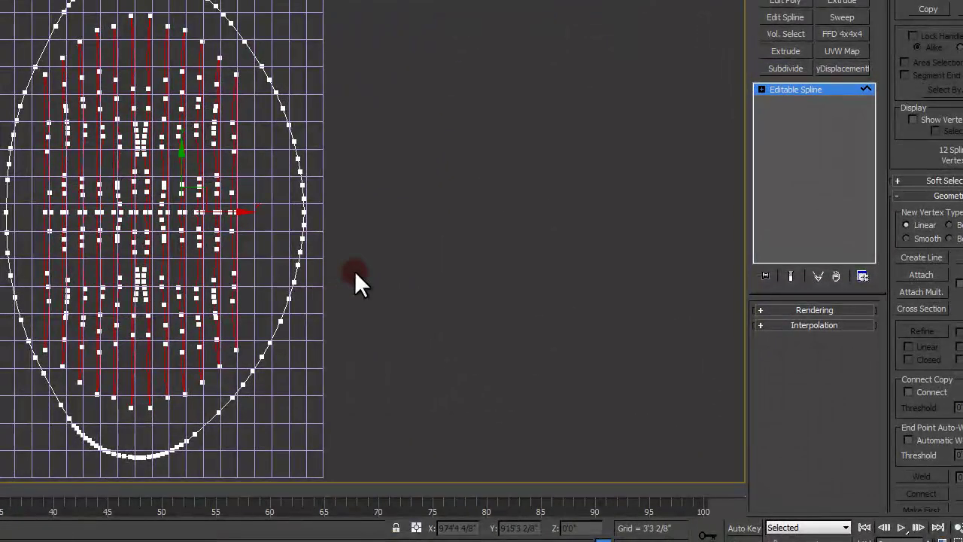
pyautogui.moveTo(402, 297); pyautogui.dragTo(287, 214)
pyautogui.hotkey('ctrl', 'i')
pyautogui.press('Delete')
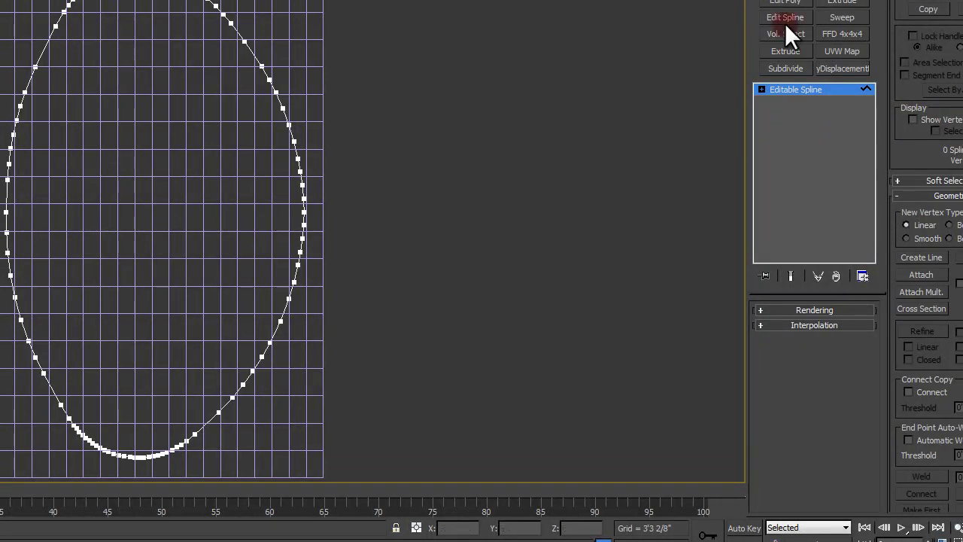
pyautogui.press('3')
# Examine the remaining roof outline against the copied plane from above and at an angle.
pyautogui.moveTo(350, 120); pyautogui.dragTo(286, 179, button='middle')
pyautogui.scroll(-3, 378, 113)
pyautogui.scroll(3, 286, 178)
pyautogui.moveTo(211, 176); pyautogui.dragTo(223, 168, button='middle')
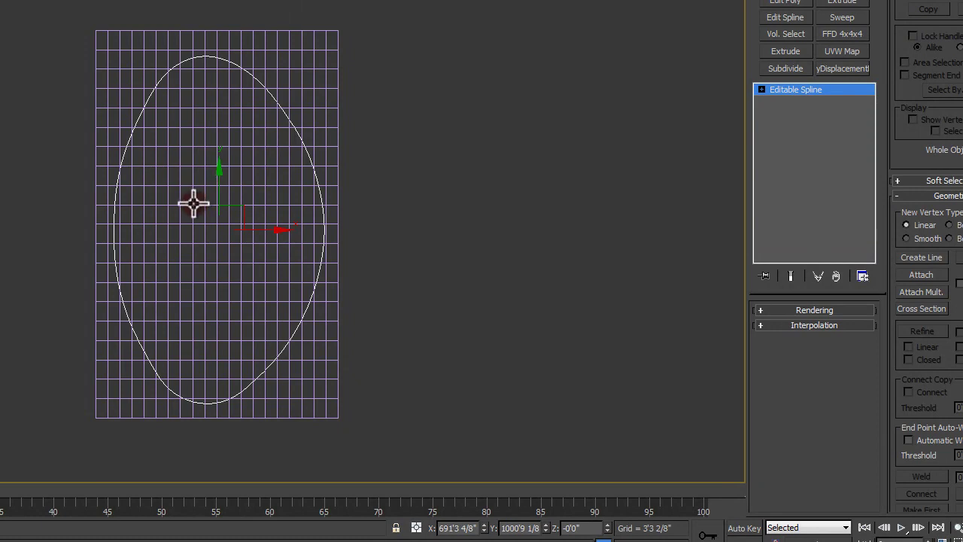
pyautogui.moveTo(193, 206)
pyautogui.keyDown('alt'); pyautogui.mouseDown(button='middle')
pyautogui.moveTo(238, 154)
pyautogui.moveTo(262, 90)
pyautogui.moveTo(292, 73)
pyautogui.moveTo(181, 72)
pyautogui.moveTo(116, 48)
pyautogui.moveTo(86, 52)
pyautogui.moveTo(115, 100)
pyautogui.moveTo(200, 158)
pyautogui.mouseUp(button='middle'); pyautogui.keyUp('alt')
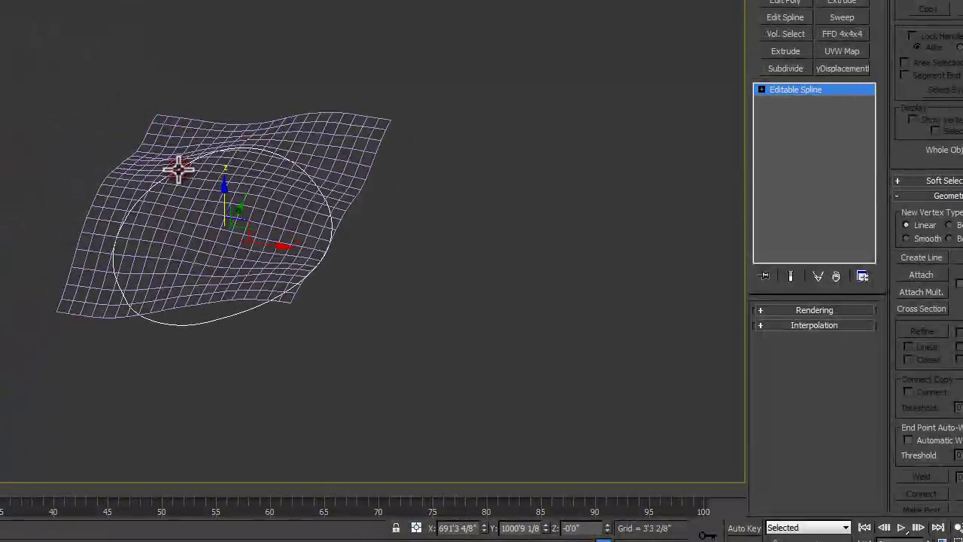
pyautogui.keyDown('alt'); pyautogui.moveTo(248, 223); pyautogui.dragTo(226, 245, button='middle'); pyautogui.keyUp('alt')
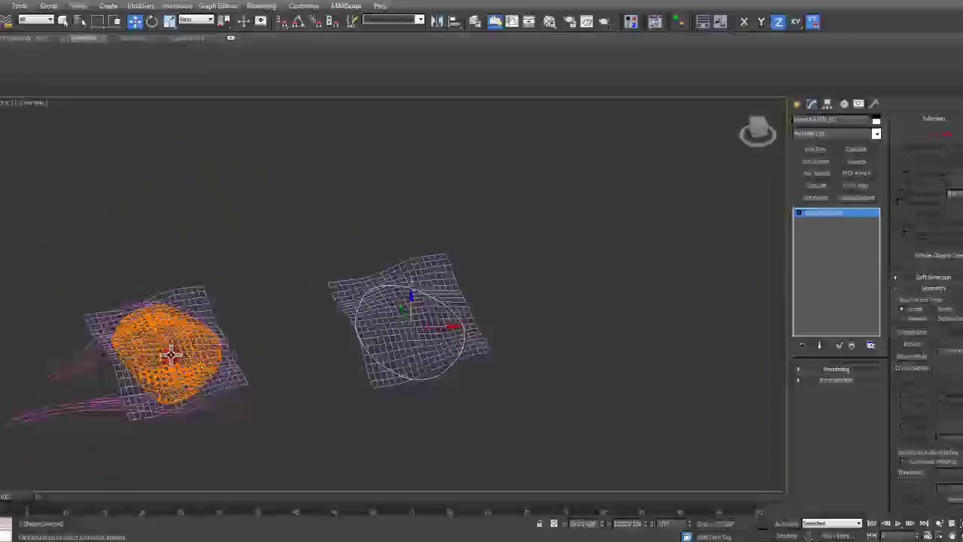
# Compare the original roof with the copied plane in shaded display, and inspect the outline on the copy in wireframe.
pyautogui.moveTo(173, 354); pyautogui.dragTo(217, 385, button='middle')
pyautogui.scroll(3, 219, 382)
pyautogui.press('F3')
pyautogui.moveTo(258, 344); pyautogui.dragTo(273, 294, button='middle')
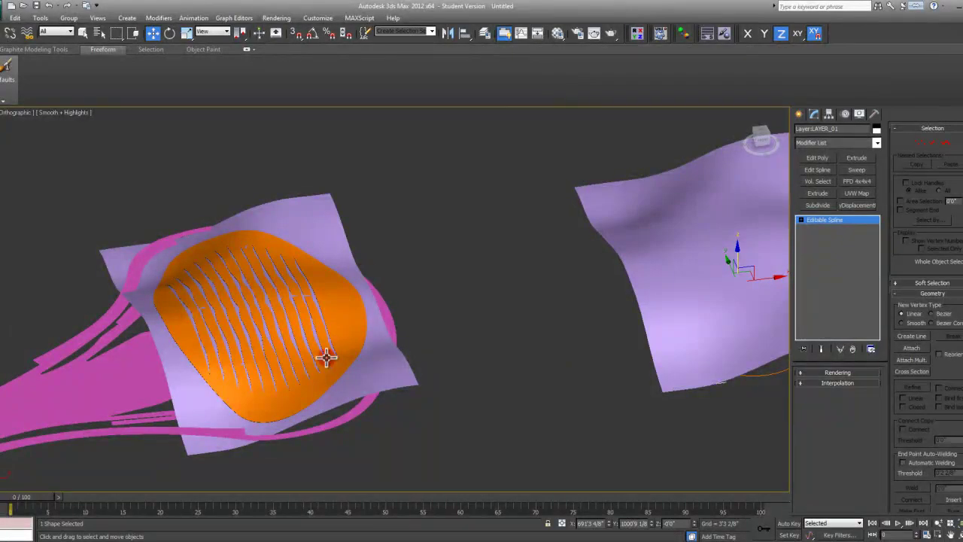
pyautogui.keyDown('alt'); pyautogui.moveTo(319, 369); pyautogui.dragTo(143, 284, button='middle'); pyautogui.keyUp('alt')
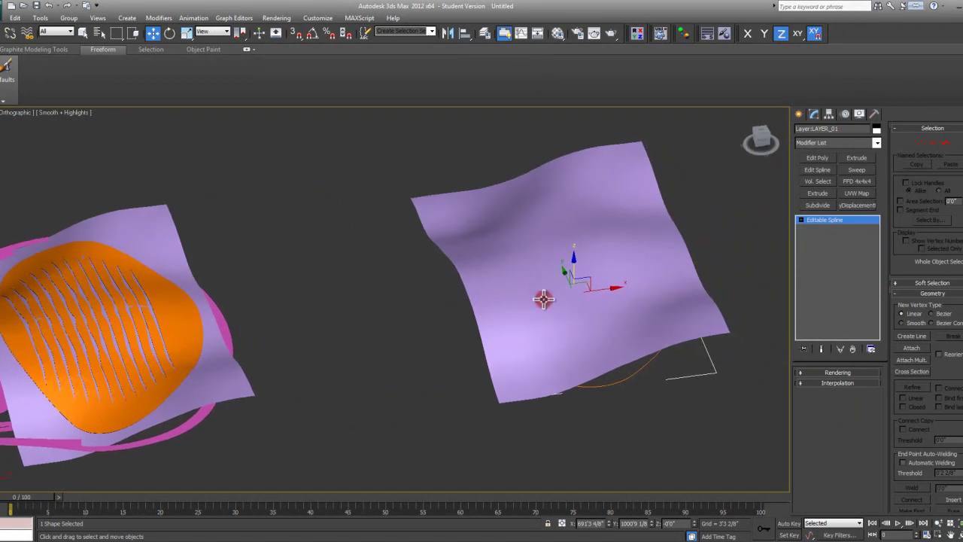
pyautogui.moveTo(572, 281); pyautogui.dragTo(553, 278, button='middle')
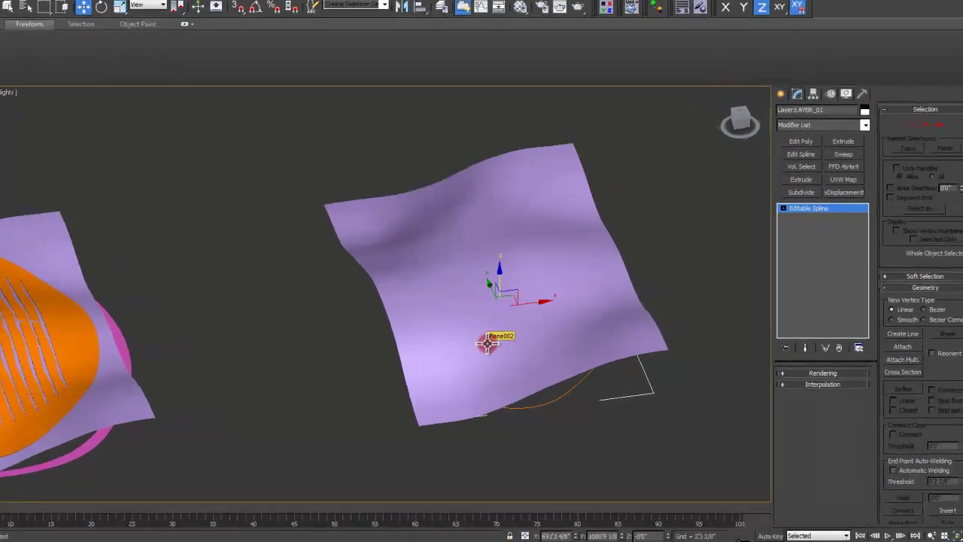
pyautogui.press('F3')
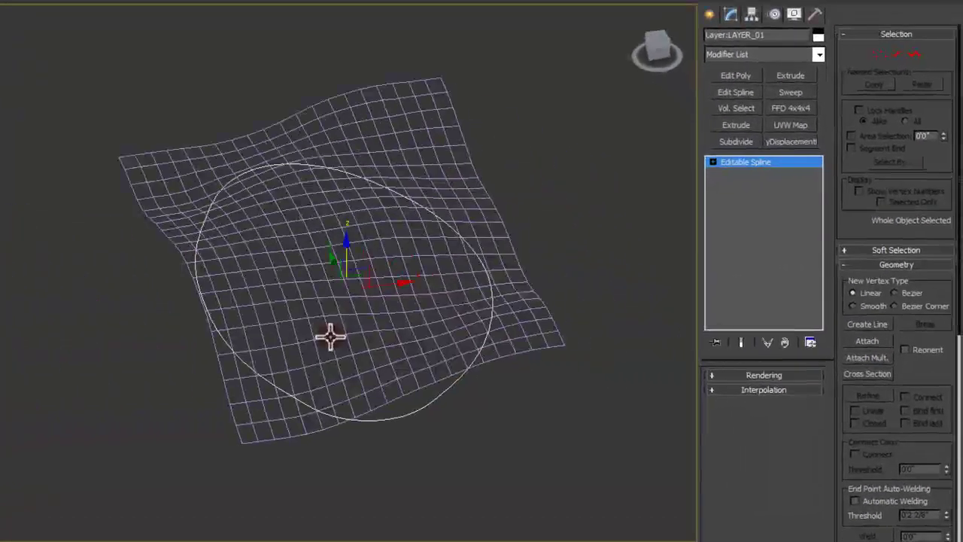
pyautogui.moveTo(287, 301); pyautogui.dragTo(150, 273, button='middle')
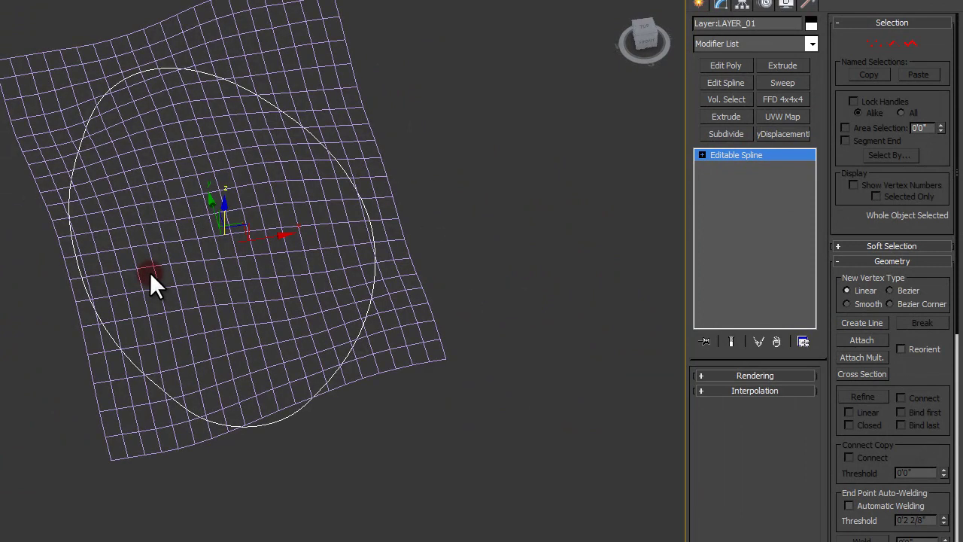
# Inspect the roof outline's vertices, and select the copied plane and the outline in turn to compare them.
pyautogui.click(872, 45)
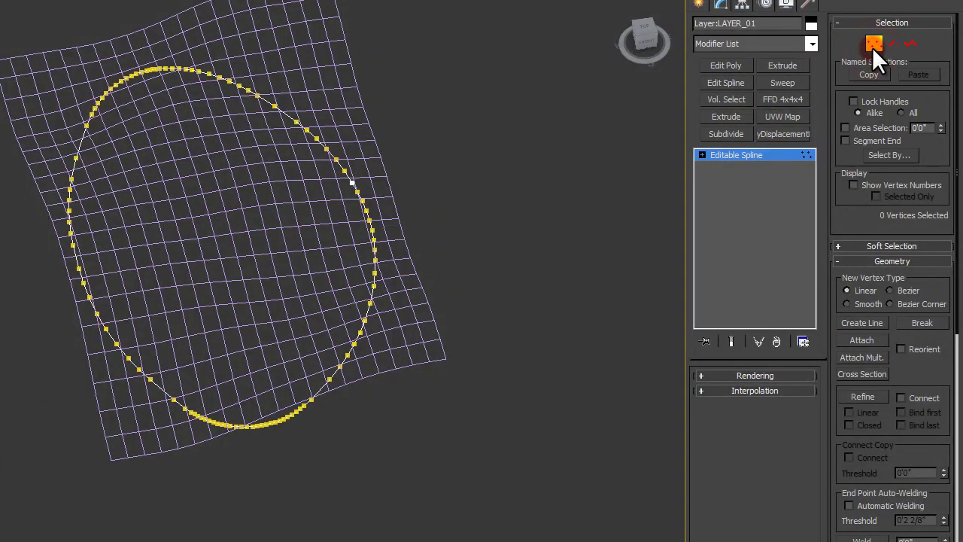
pyautogui.click(873, 46)
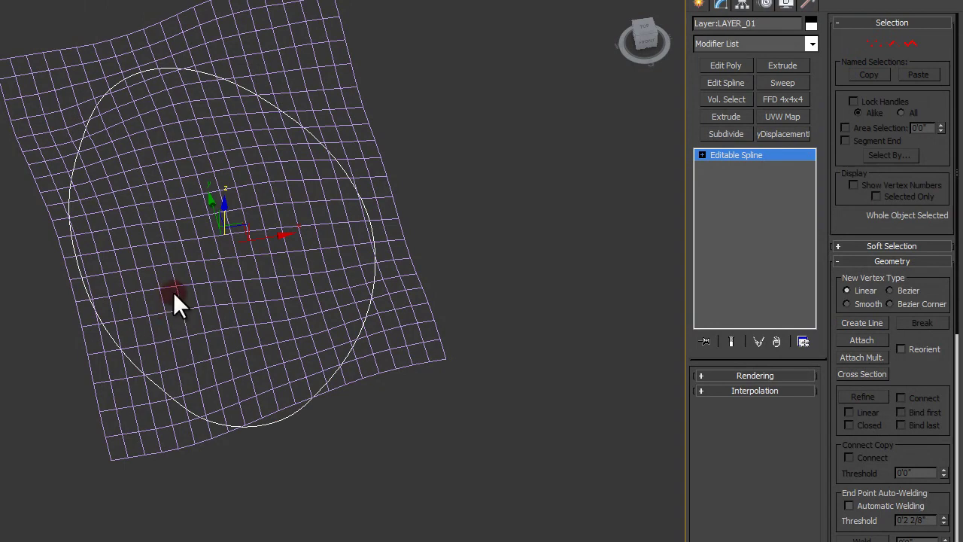
pyautogui.moveTo(173, 293); pyautogui.dragTo(168, 311, button='middle')
pyautogui.click(191, 270)
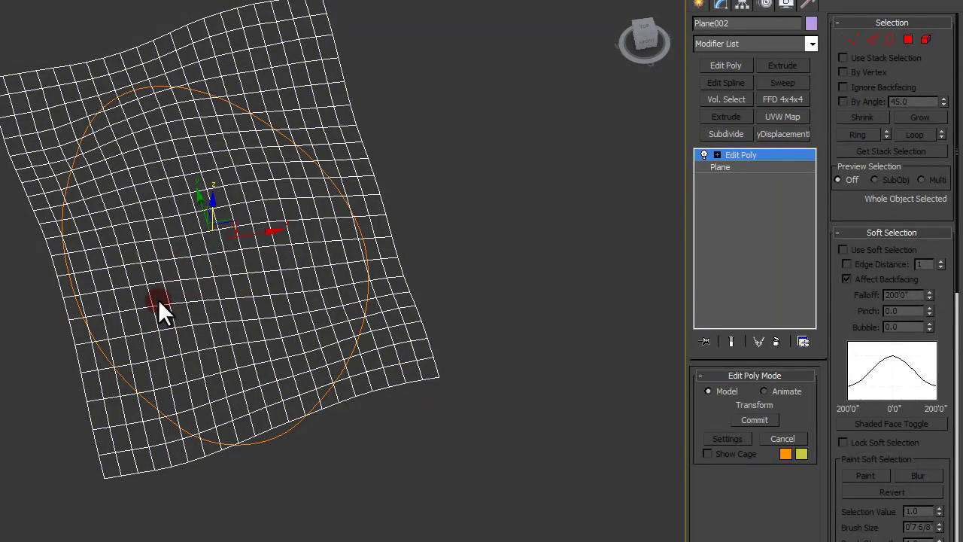
pyautogui.keyDown('alt'); pyautogui.moveTo(316, 460); pyautogui.dragTo(314, 396, button='middle'); pyautogui.keyUp('alt')
pyautogui.click(314, 397)
pyautogui.moveTo(413, 393); pyautogui.dragTo(432, 393, button='middle')
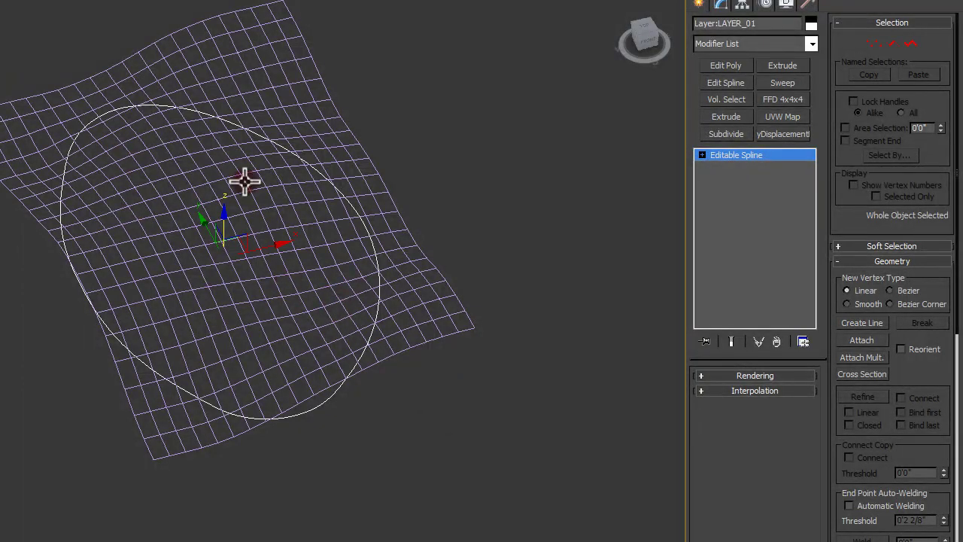
# Select the copied plane beneath the roof outline and return to the Top view.
pyautogui.moveTo(198, 161); pyautogui.dragTo(286, 155, button='middle')
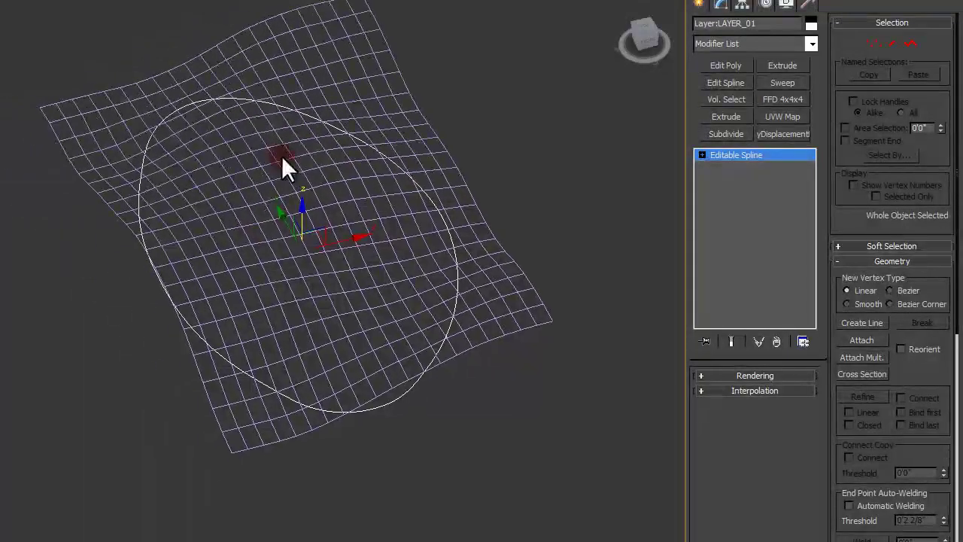
pyautogui.scroll(-2, 316, 270)
pyautogui.moveTo(258, 282); pyautogui.dragTo(271, 265, button='middle')
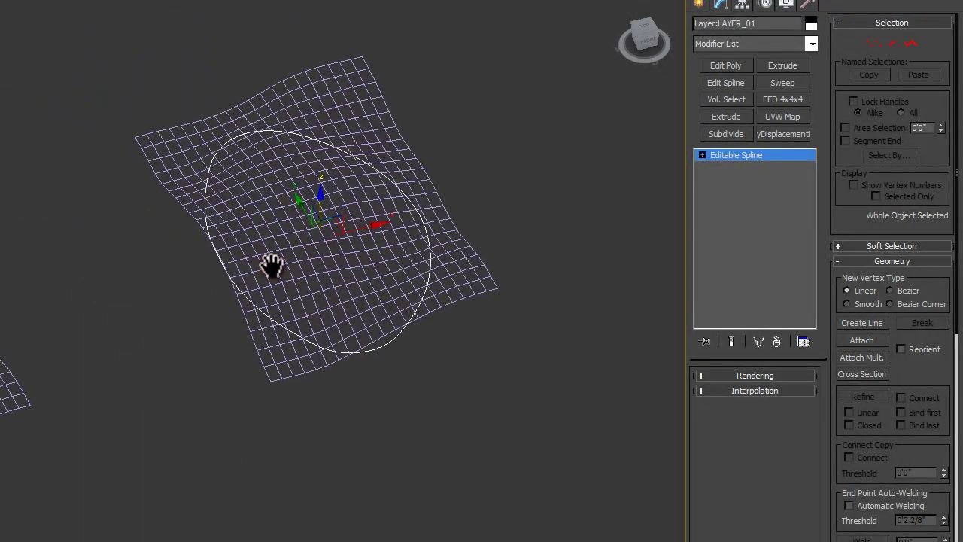
pyautogui.click(327, 263)
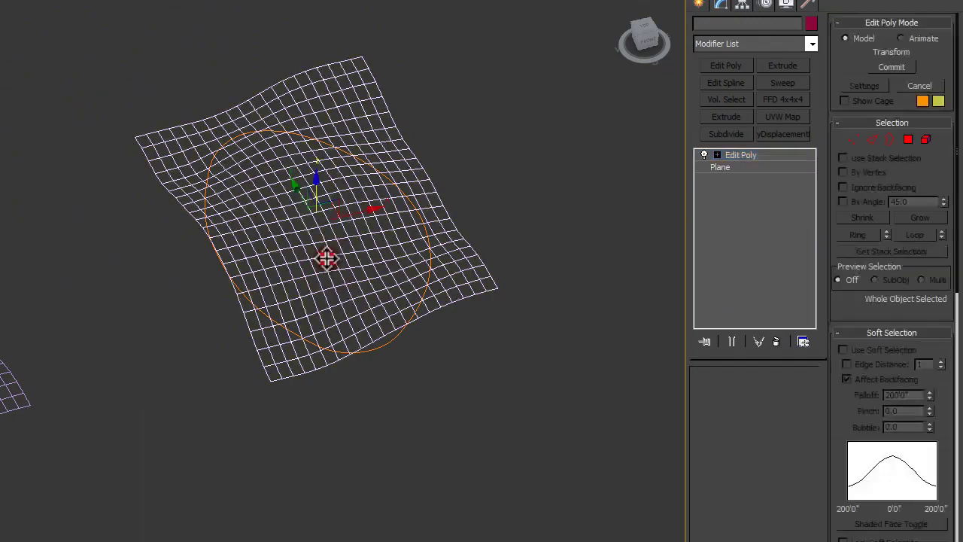
pyautogui.moveTo(427, 243); pyautogui.dragTo(406, 255, button='middle')
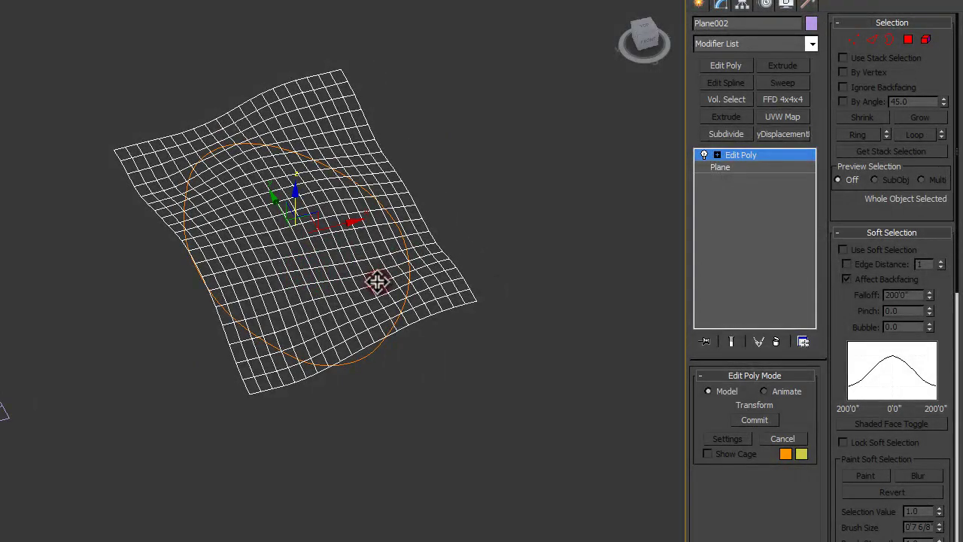
pyautogui.press('t')
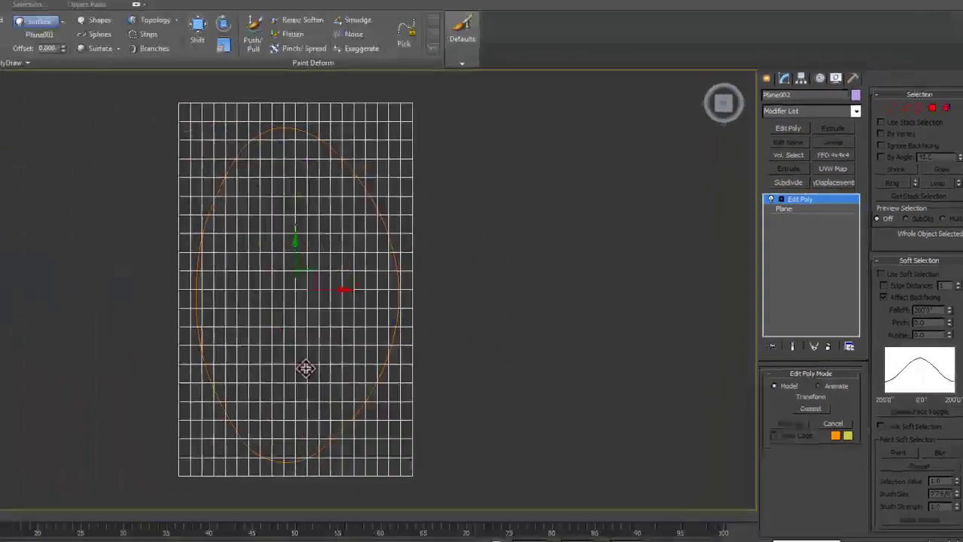
# Start a ShapeMerge compound object from the copied plane.
pyautogui.click(732, 189)
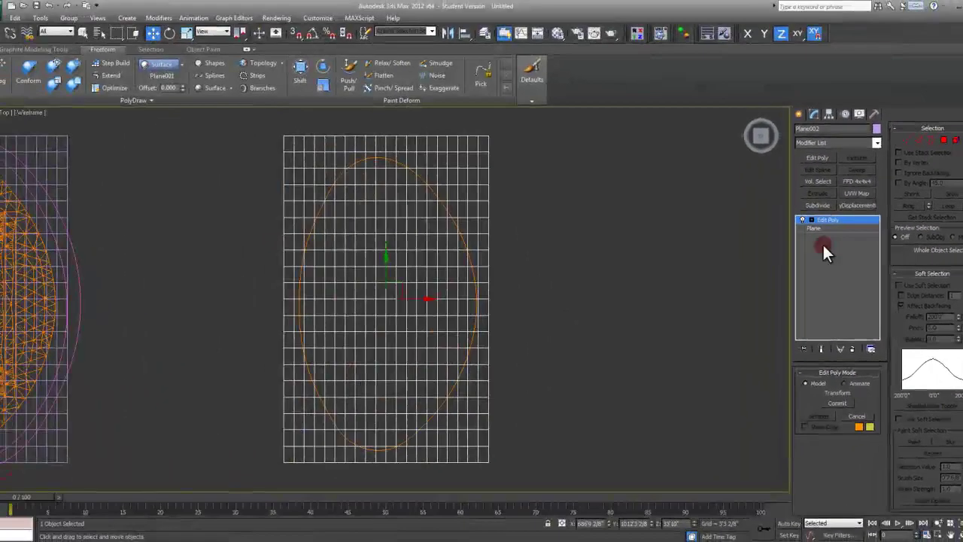
pyautogui.click(801, 114)
pyautogui.click(828, 145)
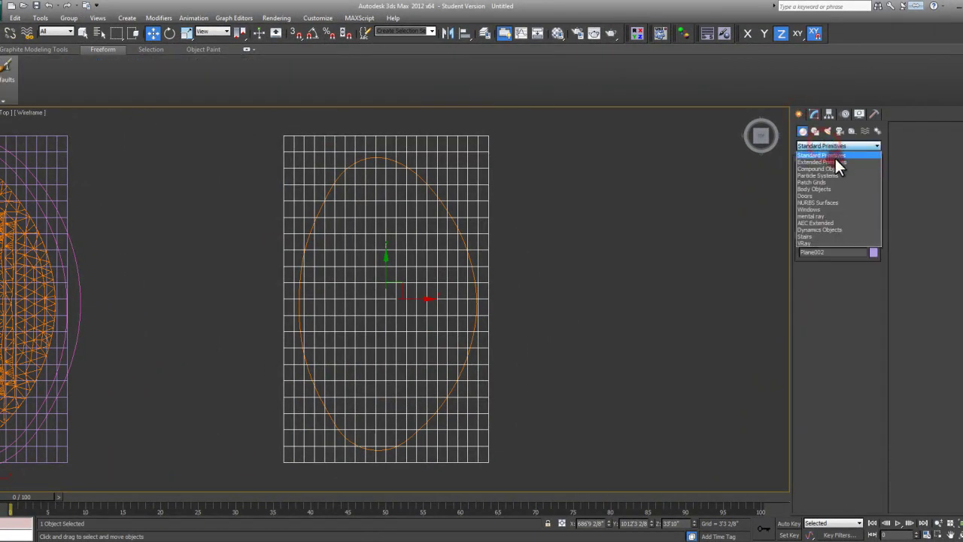
pyautogui.click(834, 168)
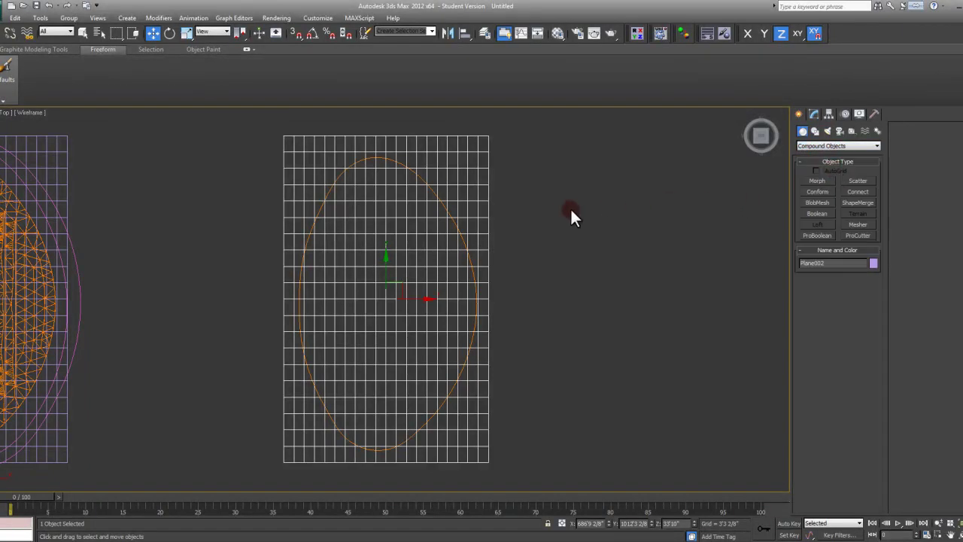
pyautogui.click(825, 147)
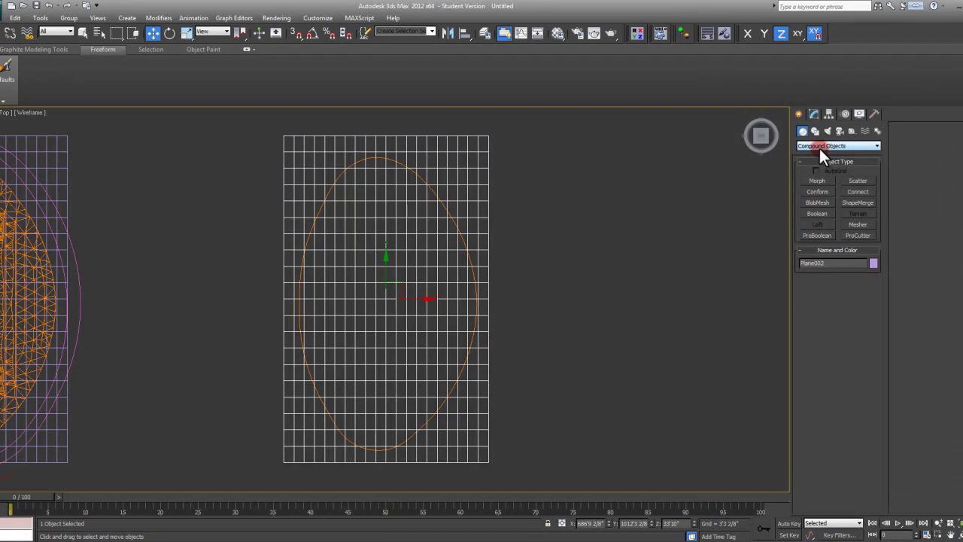
pyautogui.click(857, 202)
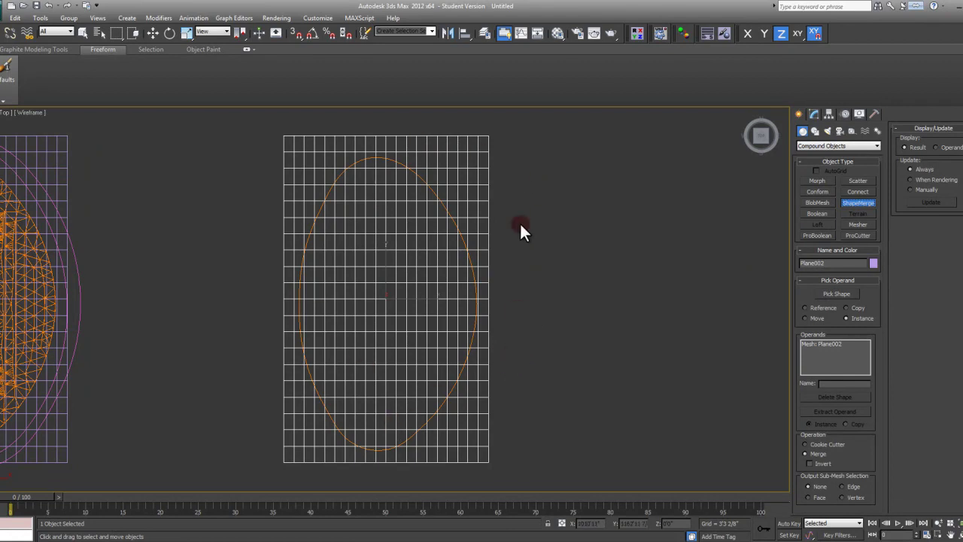
# Merge the roof outline into the copied plane as an instanced shape with the Merge operation, and finish picking shapes.
pyautogui.click(836, 294)
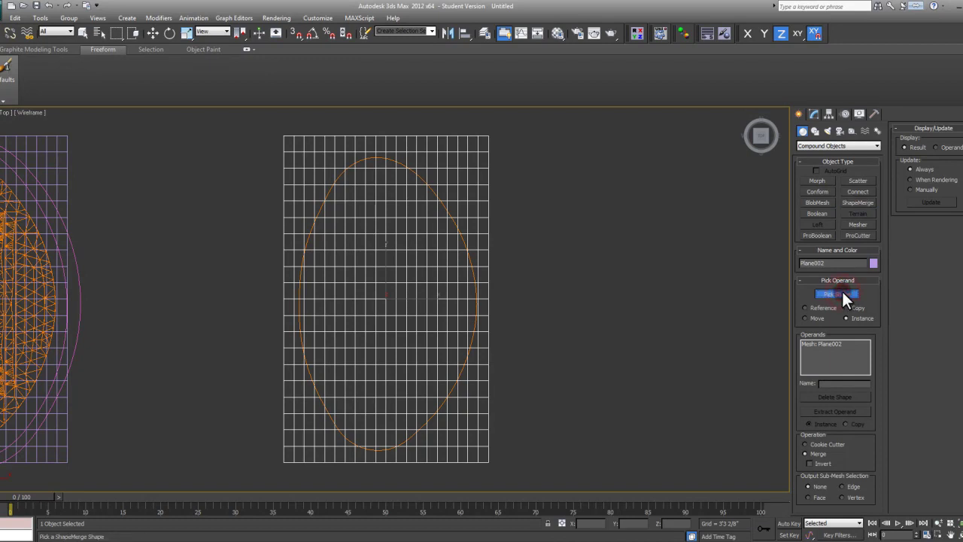
pyautogui.click(470, 261)
pyautogui.keyDown('alt'); pyautogui.moveTo(477, 258); pyautogui.dragTo(473, 235, button='middle'); pyautogui.keyUp('alt')
pyautogui.scroll(4, 429, 310)
pyautogui.moveTo(433, 315)
pyautogui.mouseDown(button='middle')
pyautogui.moveTo(414, 294)
pyautogui.moveTo(311, 283)
pyautogui.moveTo(359, 287)
pyautogui.moveTo(442, 320)
pyautogui.moveTo(546, 284)
pyautogui.mouseUp(button='middle')
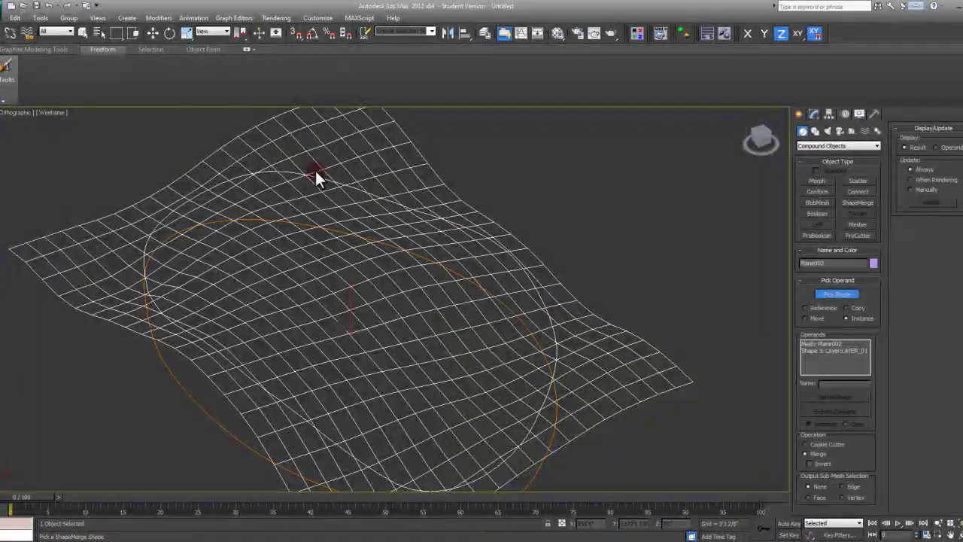
pyautogui.moveTo(227, 320); pyautogui.dragTo(254, 254, button='middle')
pyautogui.scroll(-3, 374, 277)
pyautogui.keyDown('alt'); pyautogui.moveTo(374, 277); pyautogui.dragTo(398, 310, button='middle'); pyautogui.keyUp('alt')
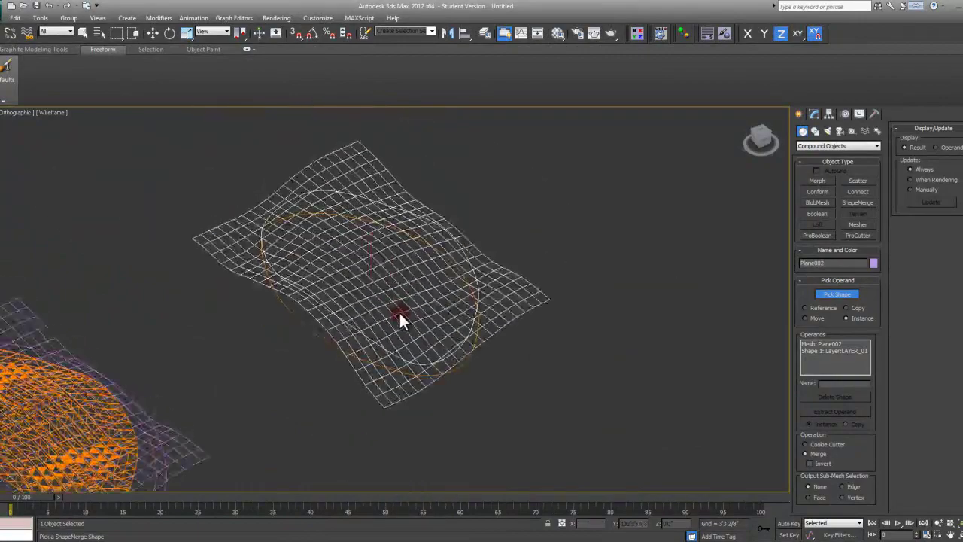
pyautogui.click(847, 295)
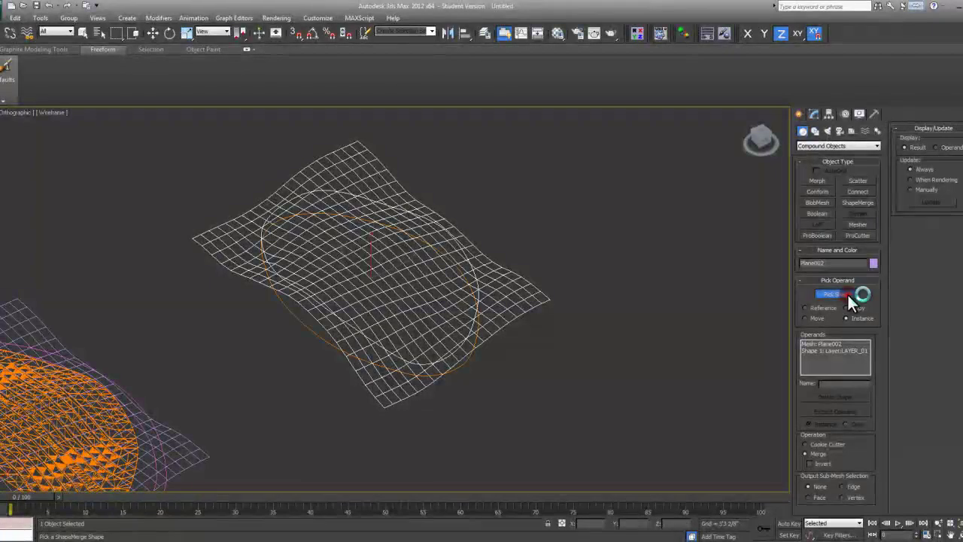
# Add an Edit Poly modifier above the ShapeMerge and enter Polygon level with the polygons inside the outline selected.
pyautogui.click(814, 113)
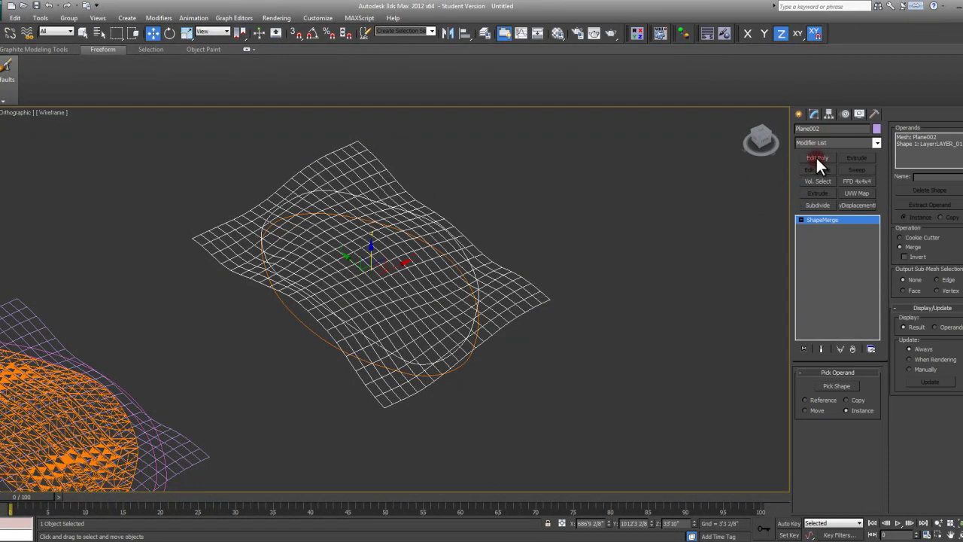
pyautogui.click(841, 227)
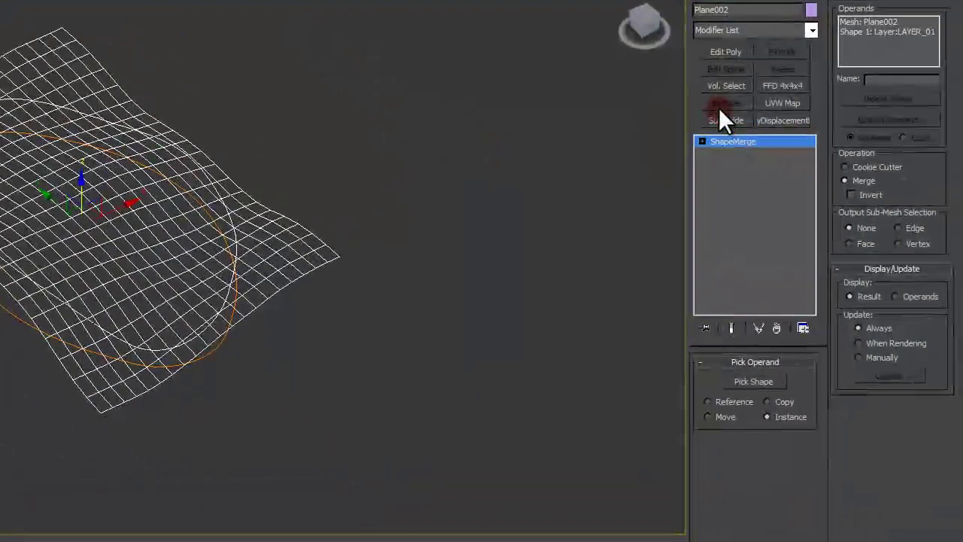
pyautogui.click(736, 53)
pyautogui.click(908, 25)
pyautogui.moveTo(211, 247); pyautogui.dragTo(235, 281, button='middle')
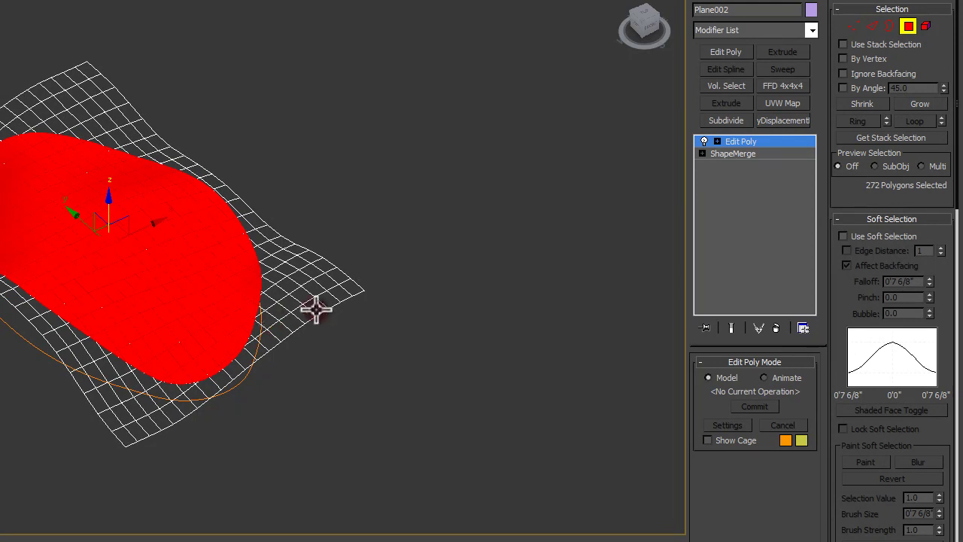
pyautogui.keyDown('alt'); pyautogui.moveTo(294, 294); pyautogui.dragTo(374, 267, button='middle'); pyautogui.keyUp('alt')
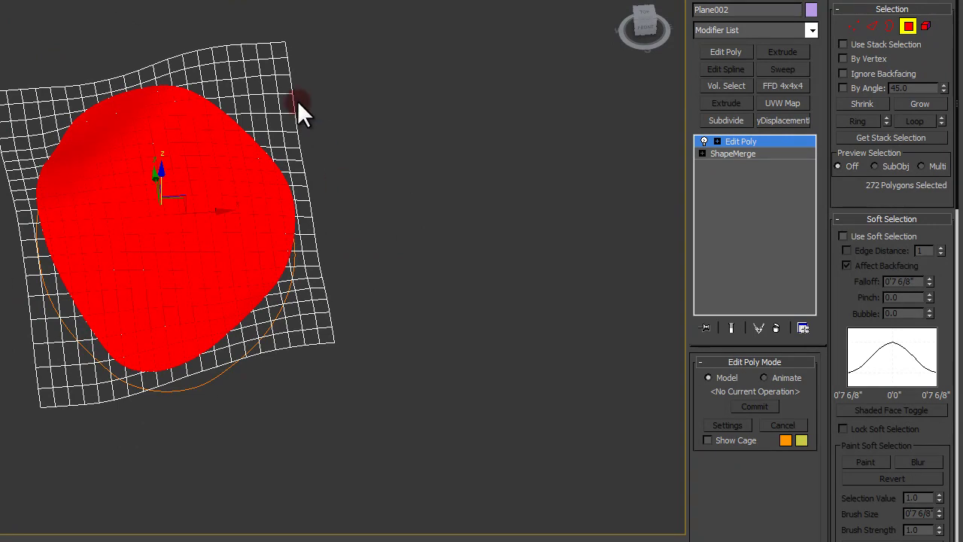
pyautogui.moveTo(359, 202); pyautogui.dragTo(387, 204, button='middle')
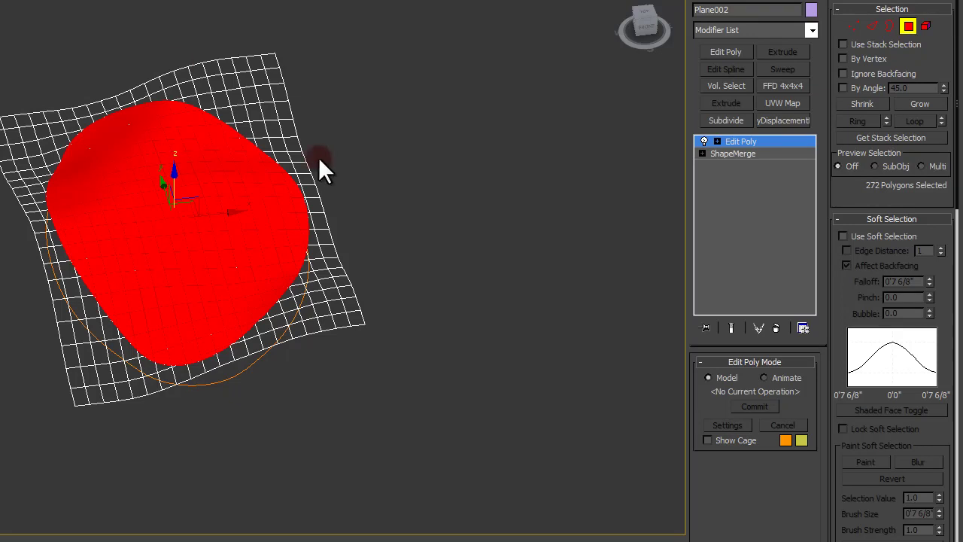
# Invert the polygon selection and delete the polygons outside the roof outline.
pyautogui.hotkey('ctrl', 'i')
pyautogui.keyDown('alt'); pyautogui.moveTo(332, 205); pyautogui.dragTo(226, 188, button='middle'); pyautogui.keyUp('alt')
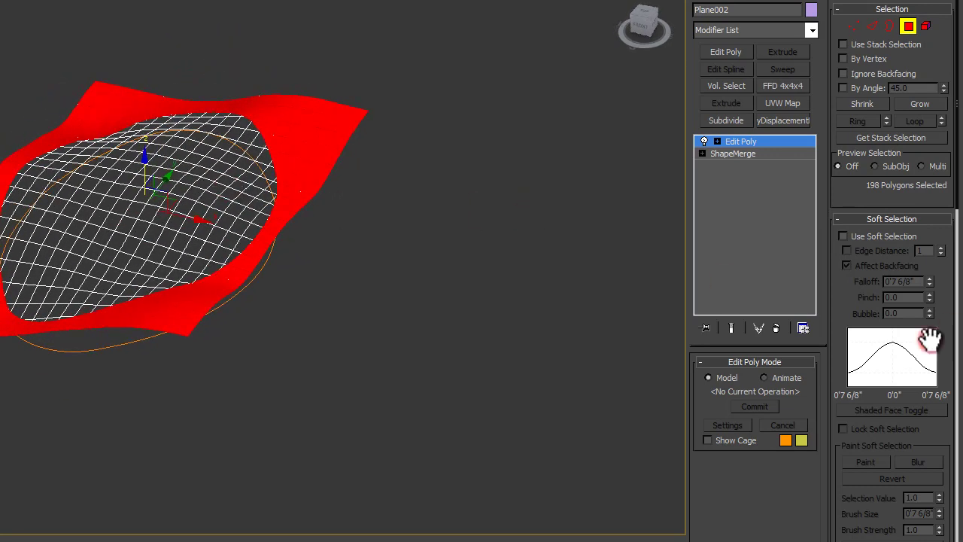
pyautogui.scroll(-1, 849, 293)
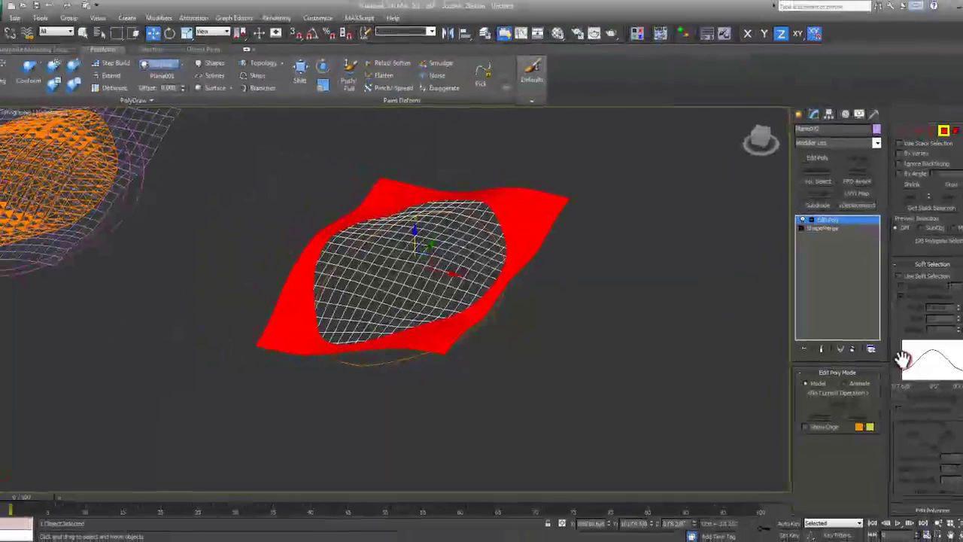
pyautogui.scroll(-6, 880, 352)
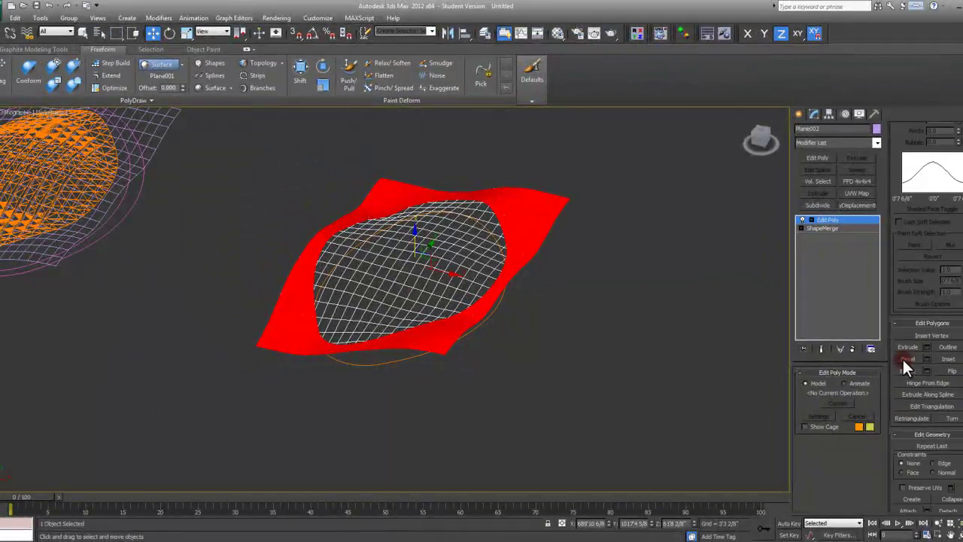
pyautogui.scroll(-8, 902, 357)
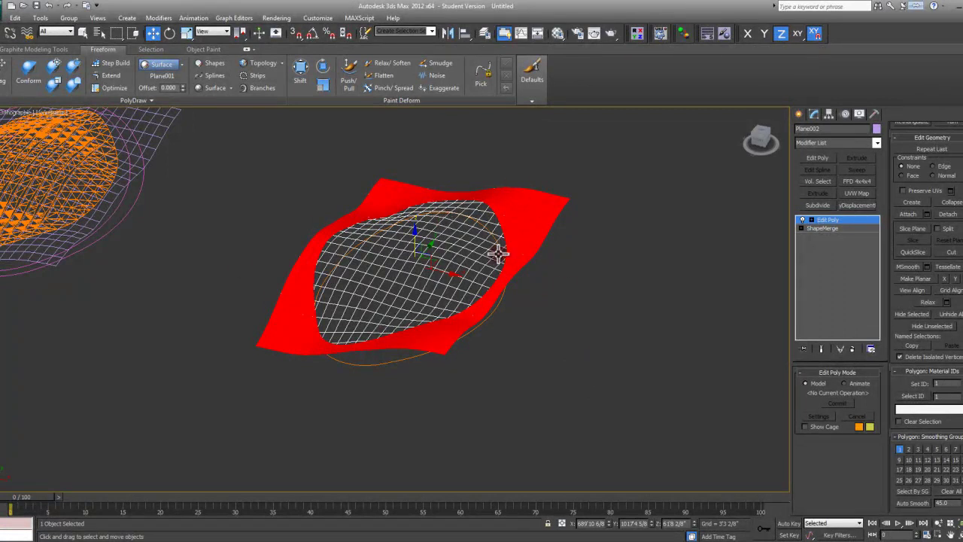
pyautogui.moveTo(487, 258); pyautogui.dragTo(536, 303, button='middle')
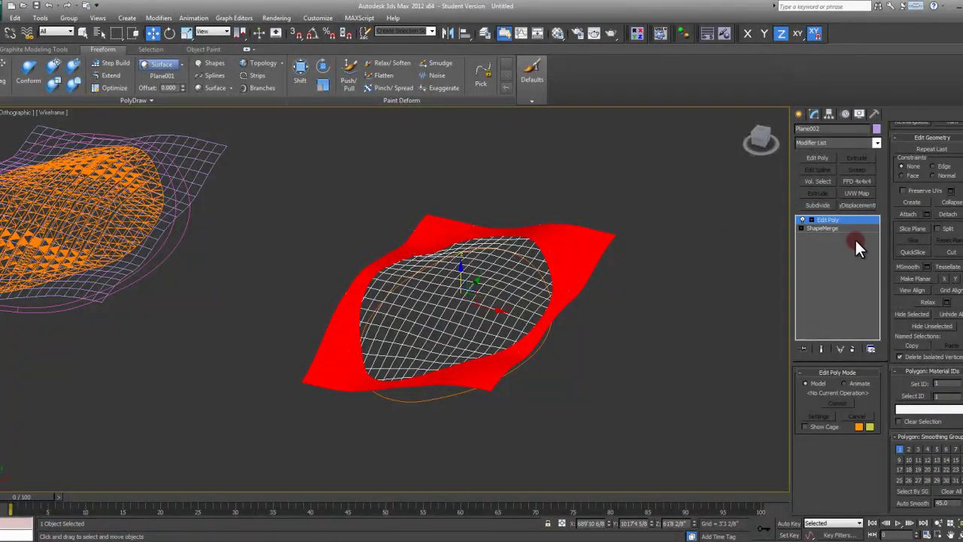
pyautogui.moveTo(587, 359); pyautogui.dragTo(614, 350, button='middle')
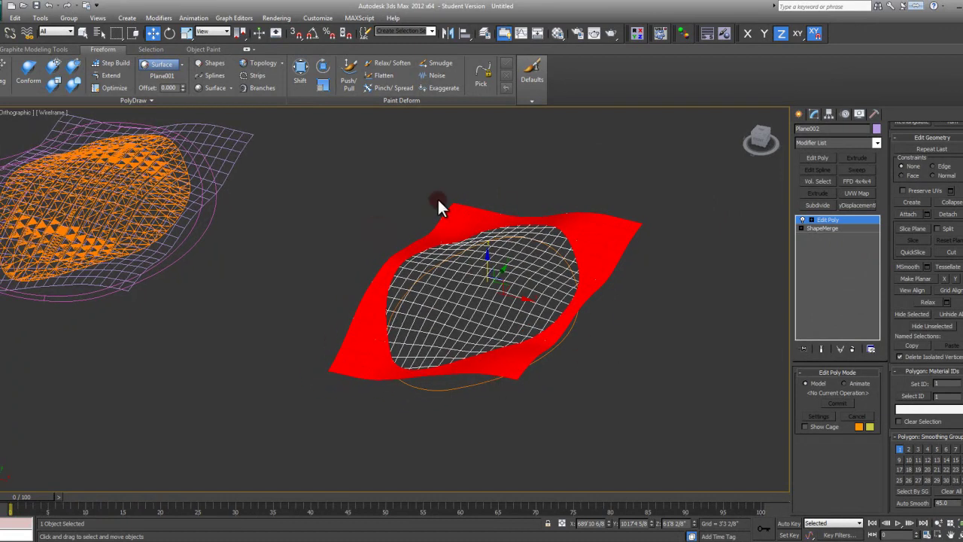
pyautogui.moveTo(538, 325); pyautogui.dragTo(699, 374, button='middle')
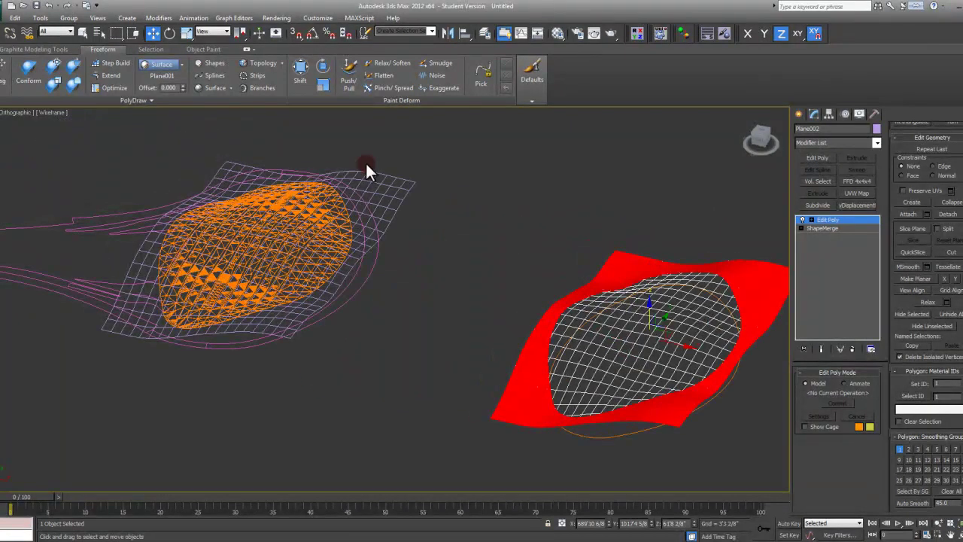
pyautogui.moveTo(512, 346); pyautogui.dragTo(426, 332, button='middle')
pyautogui.press('Delete')
pyautogui.moveTo(510, 344); pyautogui.dragTo(484, 327, button='middle')
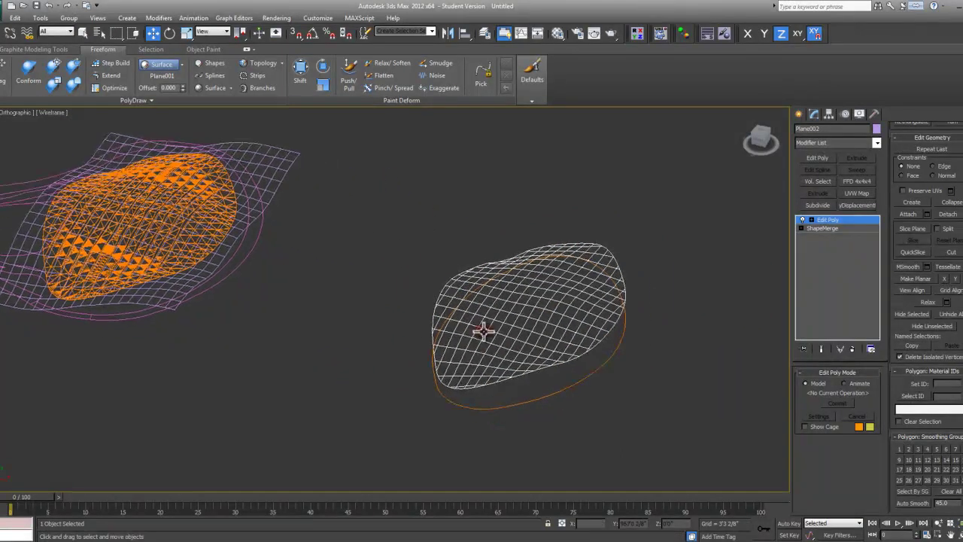
pyautogui.moveTo(604, 315); pyautogui.dragTo(580, 303, button='middle')
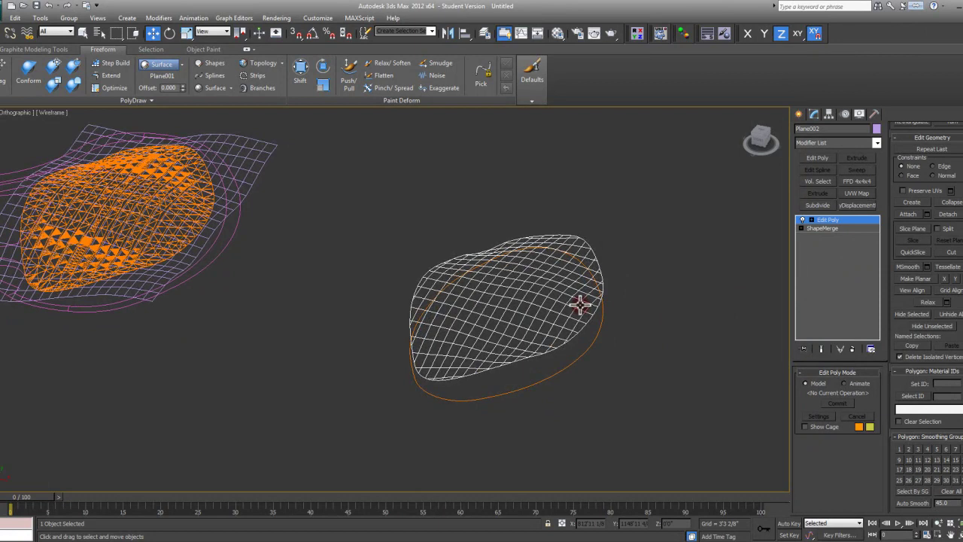
# Leave Polygon level and delete the flat roof outline spline beneath the trimmed surface.
pyautogui.press('t')
pyautogui.keyDown('alt'); pyautogui.moveTo(445, 307); pyautogui.dragTo(436, 355, button='middle'); pyautogui.keyUp('alt')
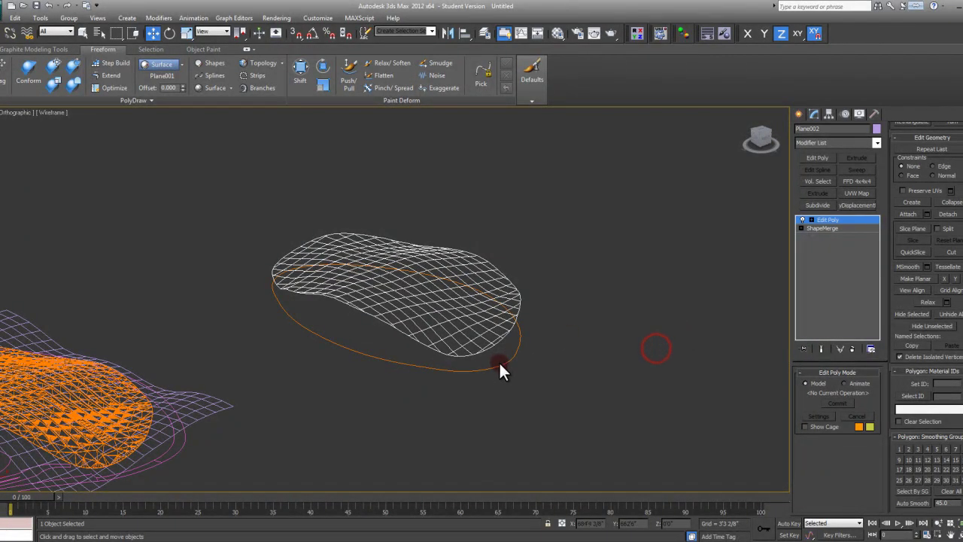
pyautogui.scroll(2, 868, 246)
pyautogui.scroll(-2, 869, 246)
pyautogui.scroll(10, 892, 230)
pyautogui.click(944, 140)
pyautogui.click(625, 383)
pyautogui.click(485, 370)
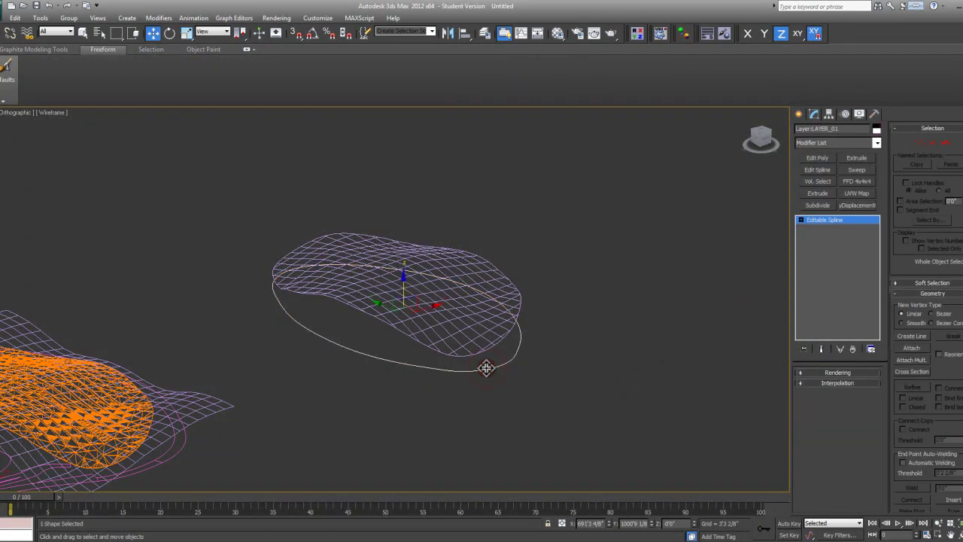
pyautogui.press('Delete')
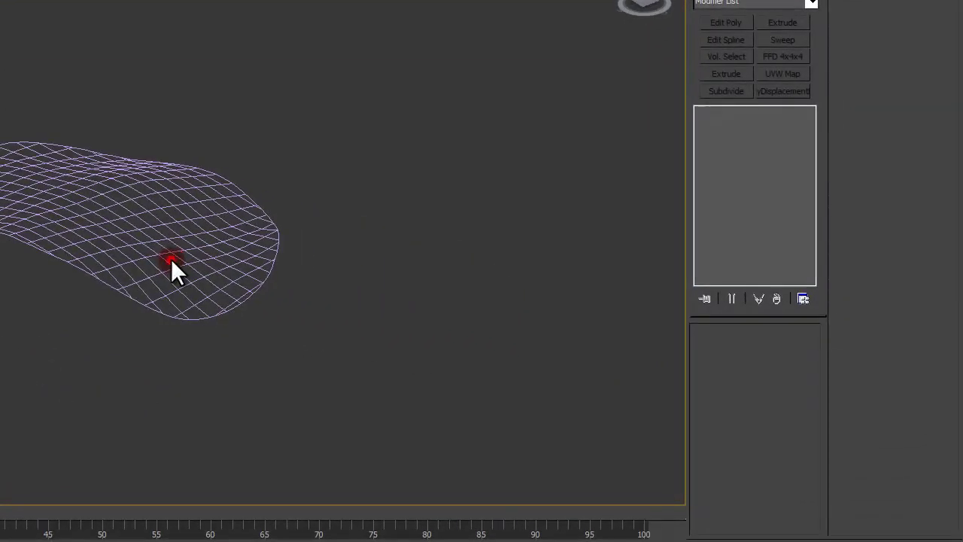
# Select the trimmed roof surface, frame it in the Top view and enter Edge level.
pyautogui.click(432, 324)
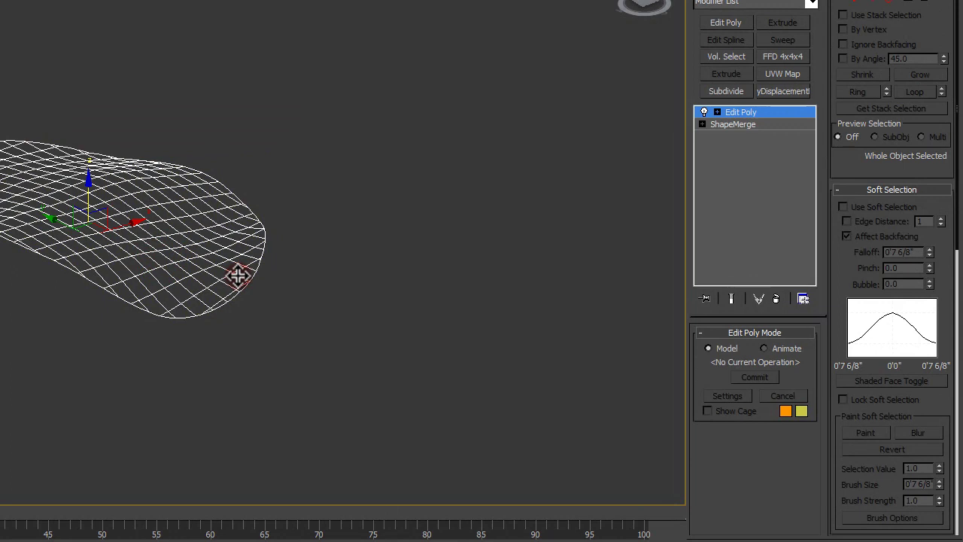
pyautogui.press('t')
pyautogui.press('z')
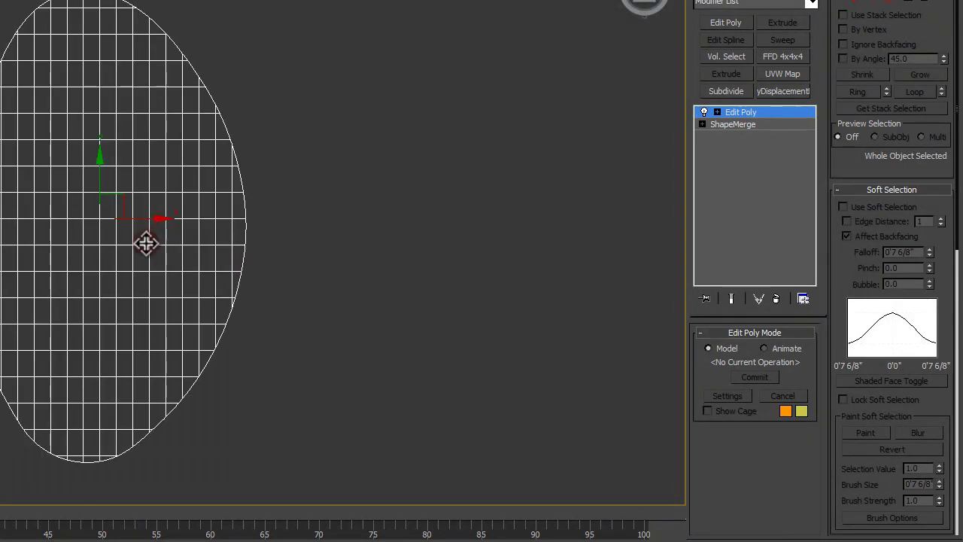
pyautogui.click(871, 2)
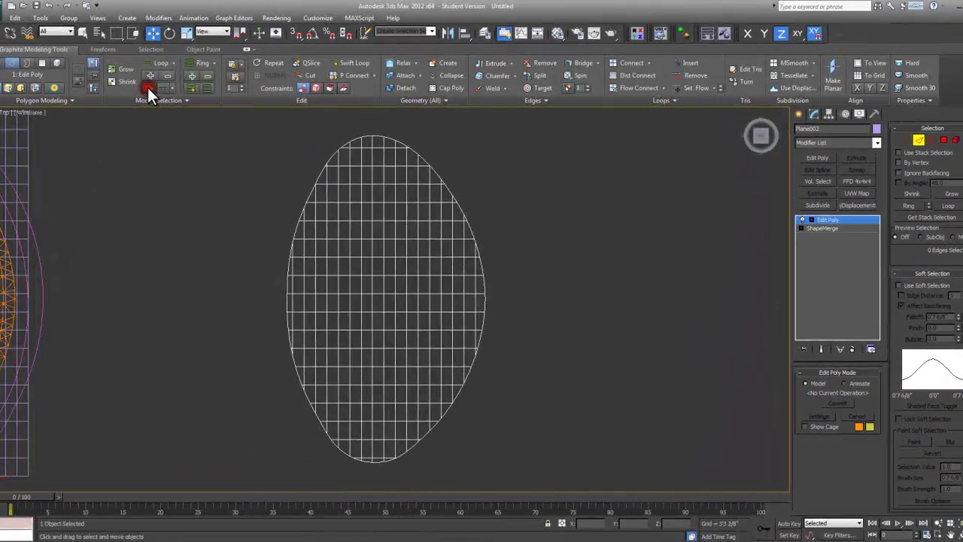
# Turn on Loop Mode and try it on the uppermost horizontal edge loop of the roof surface, clearing the selection each time.
pyautogui.click(149, 87)
pyautogui.scroll(5, 323, 189)
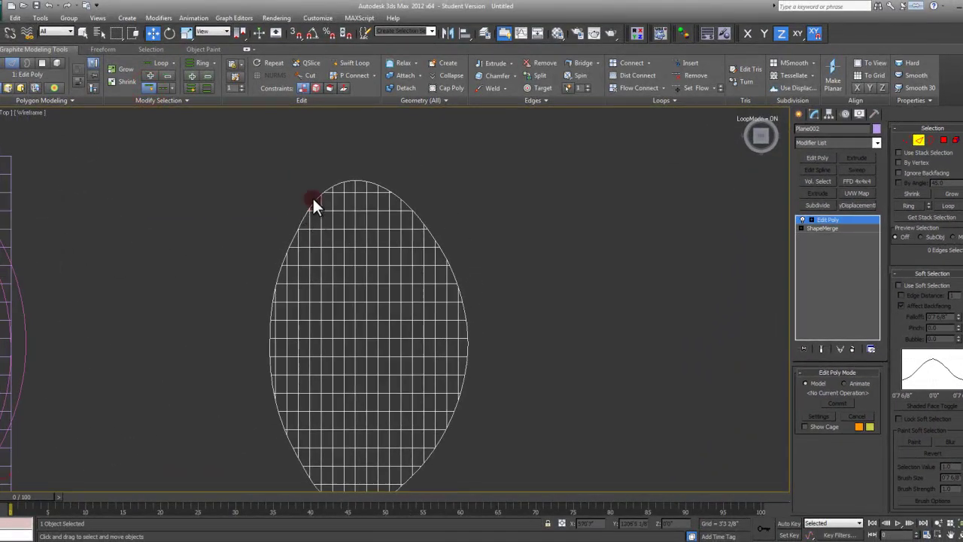
pyautogui.click(370, 189)
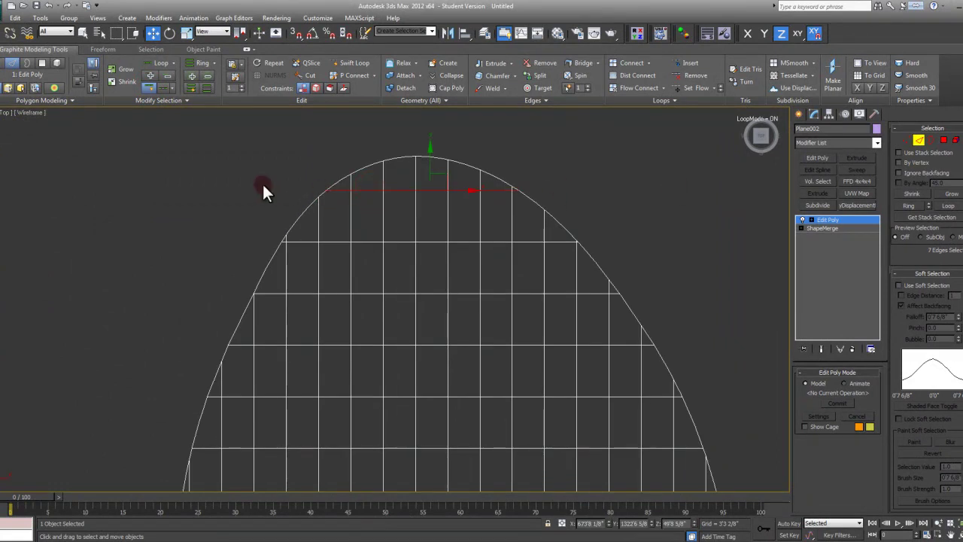
pyautogui.click(282, 169)
pyautogui.click(369, 189)
pyautogui.click(275, 156)
pyautogui.click(280, 152)
# Select single horizontal edges in the first and second rows of the roof surface and extend them with the Loop command.
pyautogui.click(374, 190)
pyautogui.click(171, 71)
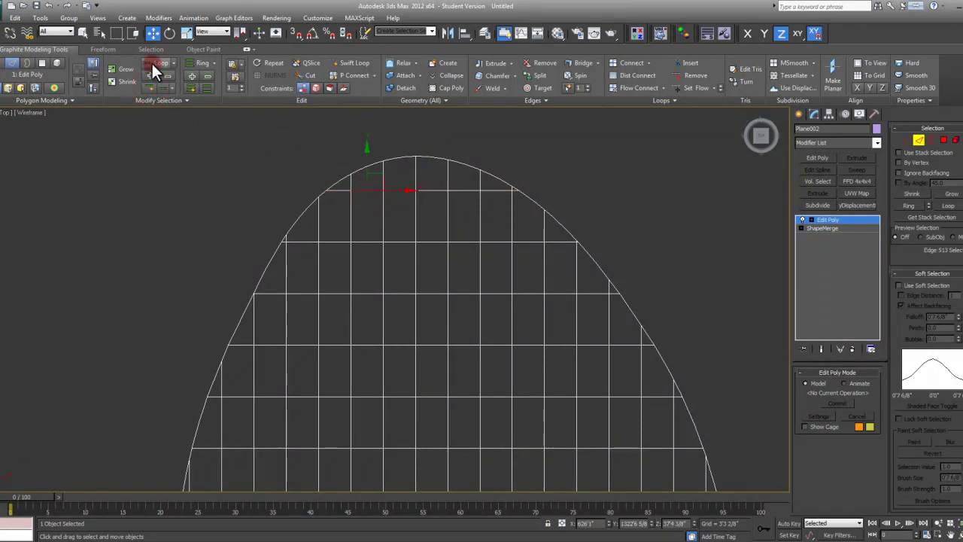
pyautogui.click(152, 63)
pyautogui.click(426, 241)
pyautogui.click(163, 63)
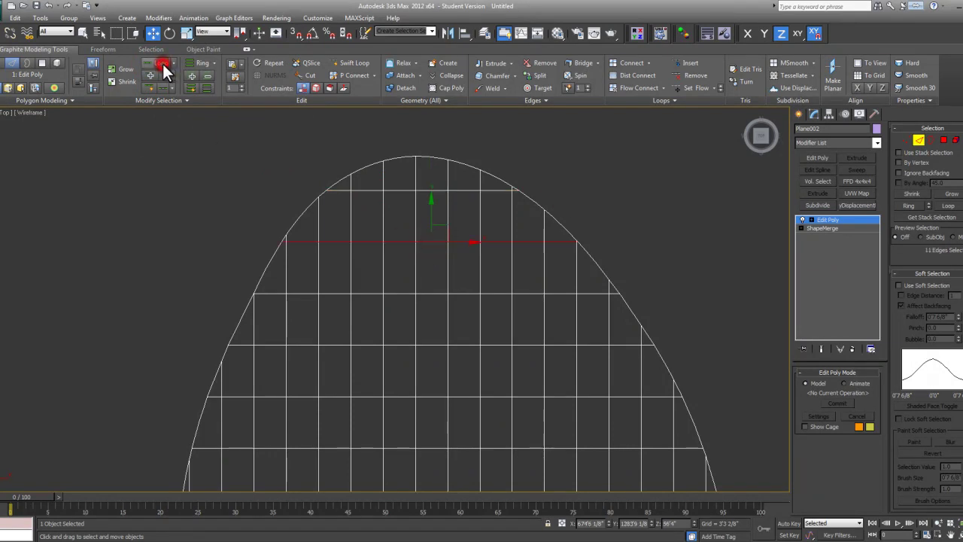
pyautogui.moveTo(246, 208); pyautogui.dragTo(229, 182, button='middle')
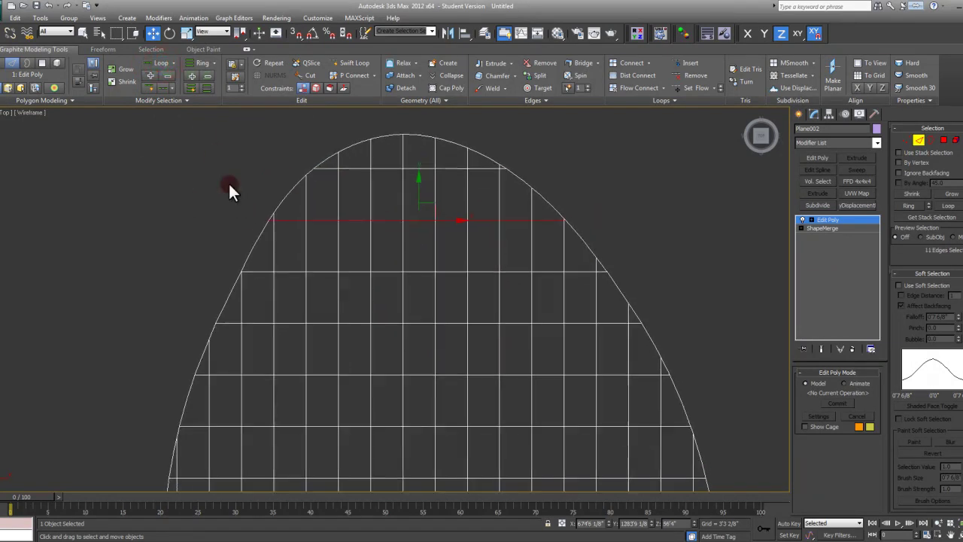
# With Loop Mode on, select the two uppermost and two lowest horizontal edge loops and extend the selection to every horizontal edge.
pyautogui.click(229, 181)
pyautogui.click(147, 88)
pyautogui.click(411, 168)
pyautogui.keyDown('ctrl'); pyautogui.click(415, 218); pyautogui.keyUp('ctrl')
pyautogui.scroll(-3, 420, 185)
pyautogui.scroll(-2, 439, 349)
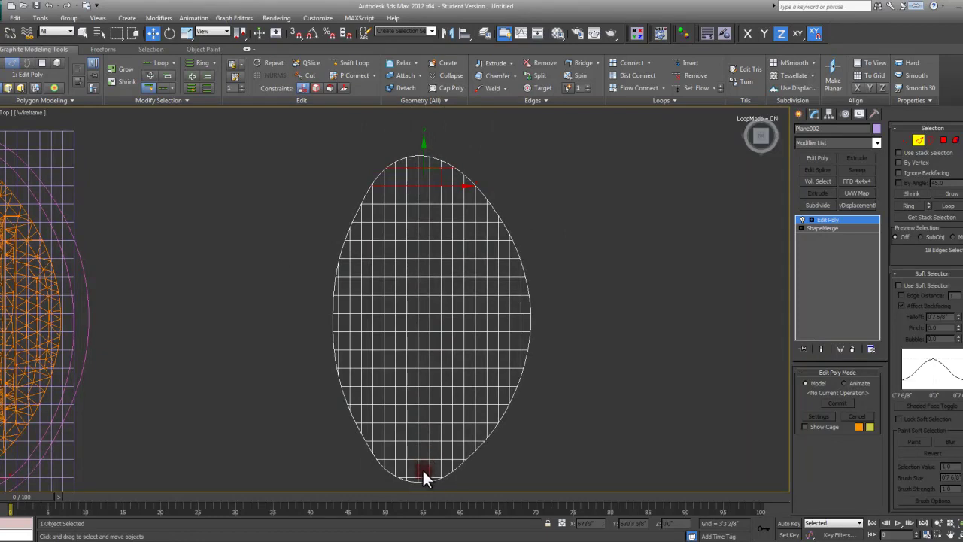
pyautogui.keyDown('ctrl'); pyautogui.click(423, 473); pyautogui.keyUp('ctrl')
pyautogui.keyDown('ctrl'); pyautogui.click(411, 456); pyautogui.keyUp('ctrl')
pyautogui.hotkey('alt', 'r')
pyautogui.keyDown('alt'); pyautogui.moveTo(423, 187); pyautogui.dragTo(488, 266, button='middle'); pyautogui.keyUp('alt')
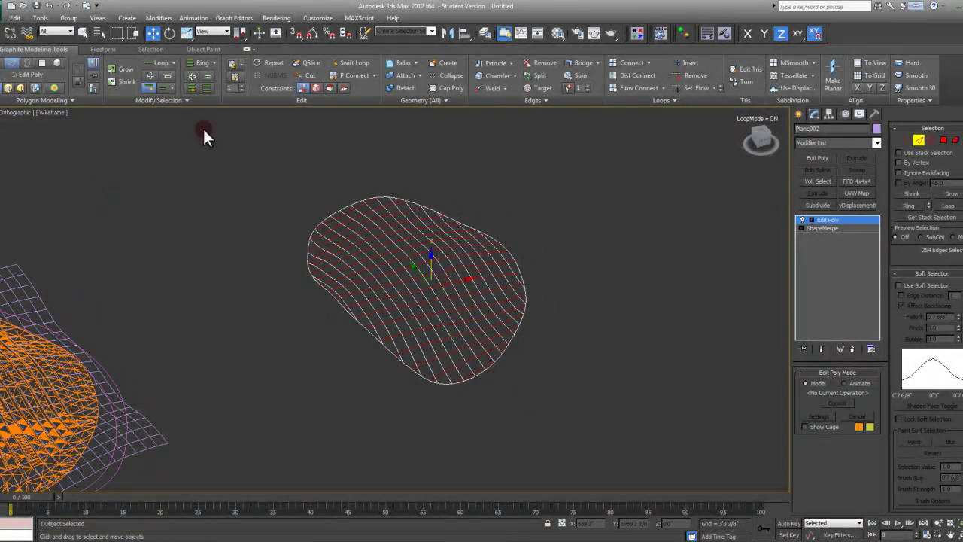
# Frame the selected horizontal edge loops in the Top view and examine how they run across the roof surface.
pyautogui.click(147, 88)
pyautogui.press('t')
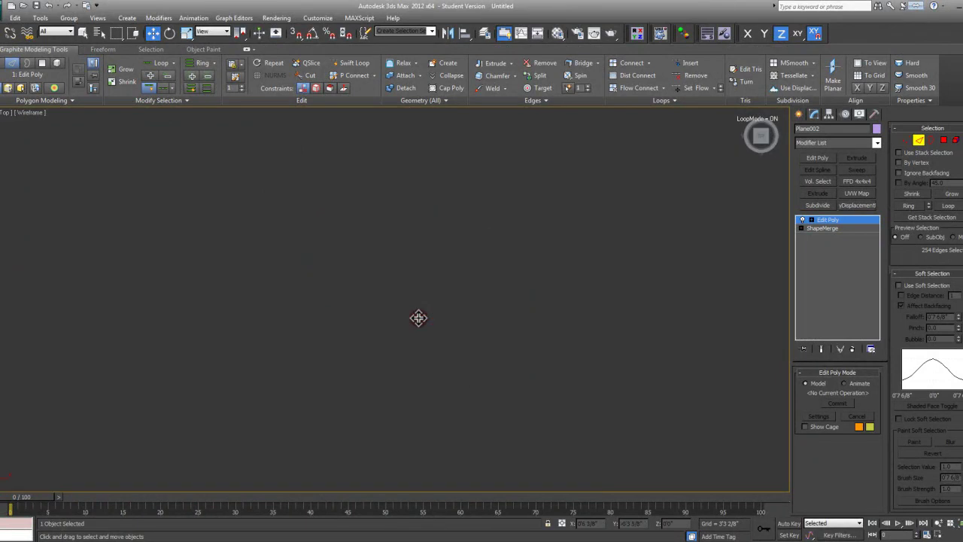
pyautogui.press('z')
pyautogui.click(378, 182)
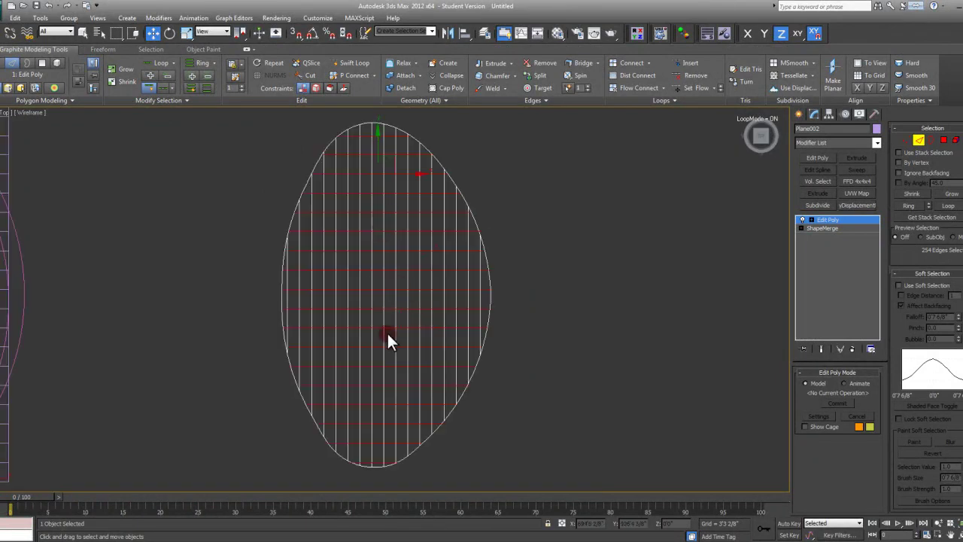
pyautogui.click(383, 410)
pyautogui.click(379, 383)
pyautogui.click(378, 175)
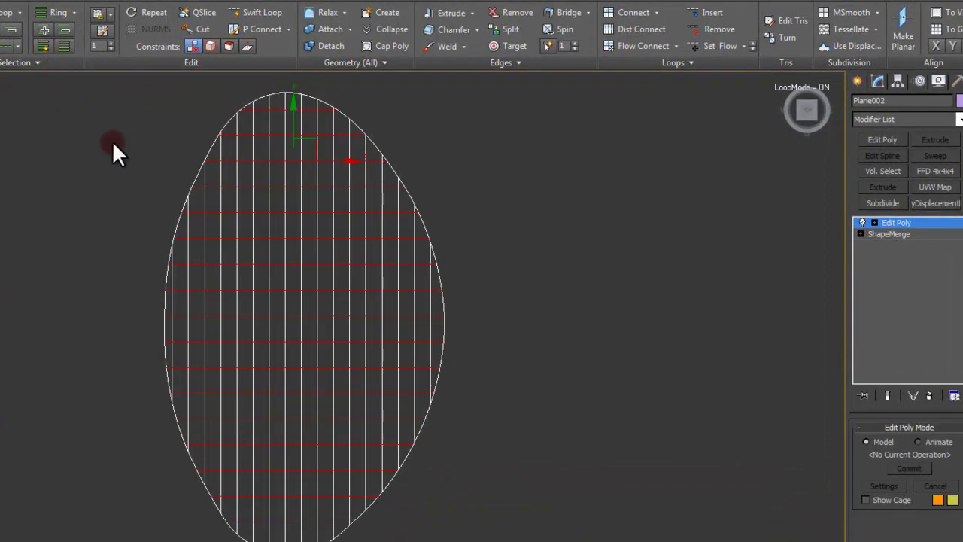
# Clear the edge selection, turn on Ring Mode and select the rings of vertical edges in successive rows of the surface's upper part.
pyautogui.click(112, 141)
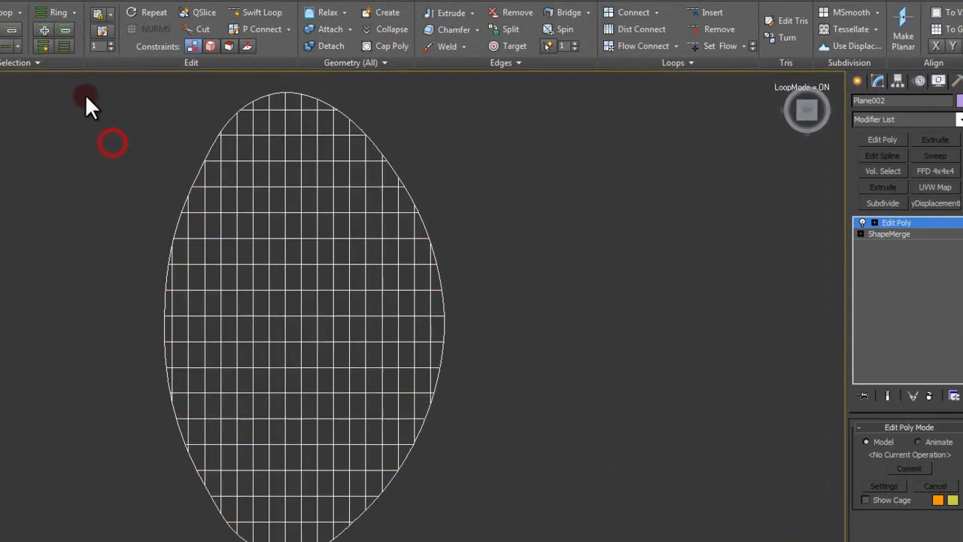
pyautogui.click(43, 45)
pyautogui.click(221, 150)
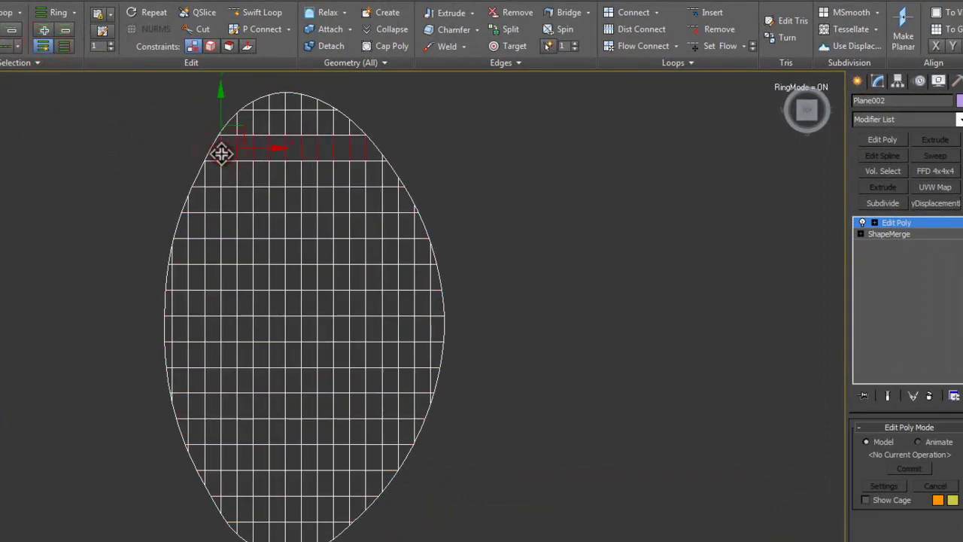
pyautogui.press('w')
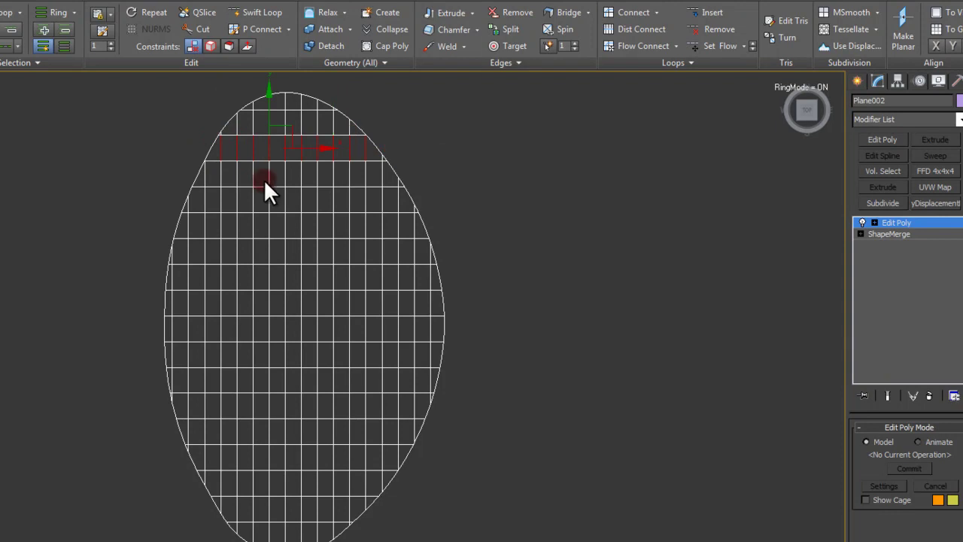
pyautogui.keyDown('ctrl'); pyautogui.click(221, 174); pyautogui.keyUp('ctrl')
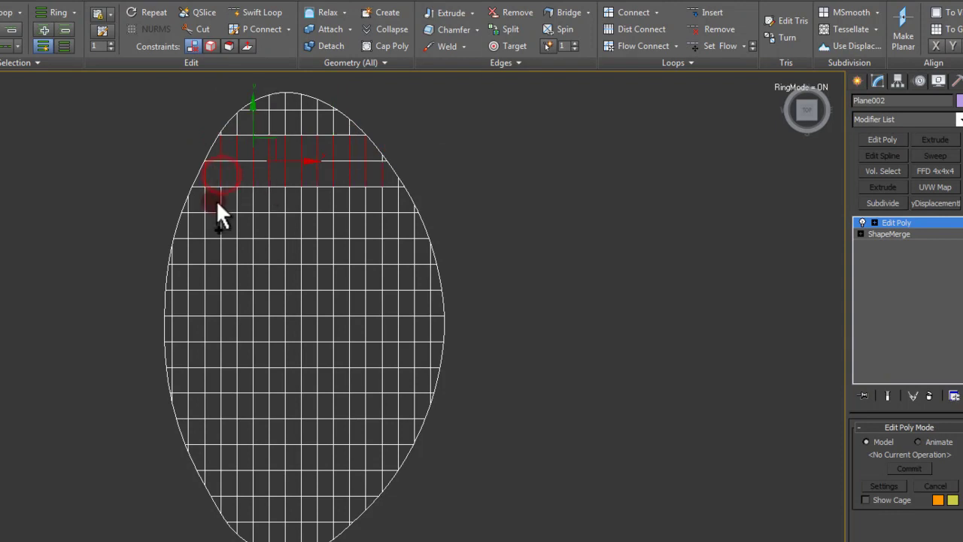
pyautogui.keyDown('ctrl'); pyautogui.click(219, 200); pyautogui.keyUp('ctrl')
pyautogui.keyDown('ctrl'); pyautogui.click(220, 226); pyautogui.keyUp('ctrl')
pyautogui.keyDown('ctrl'); pyautogui.click(221, 253); pyautogui.keyUp('ctrl')
# Replace the selection with rings of horizontal edges in the adjacent columns across the middle of the roof surface.
pyautogui.click(226, 241)
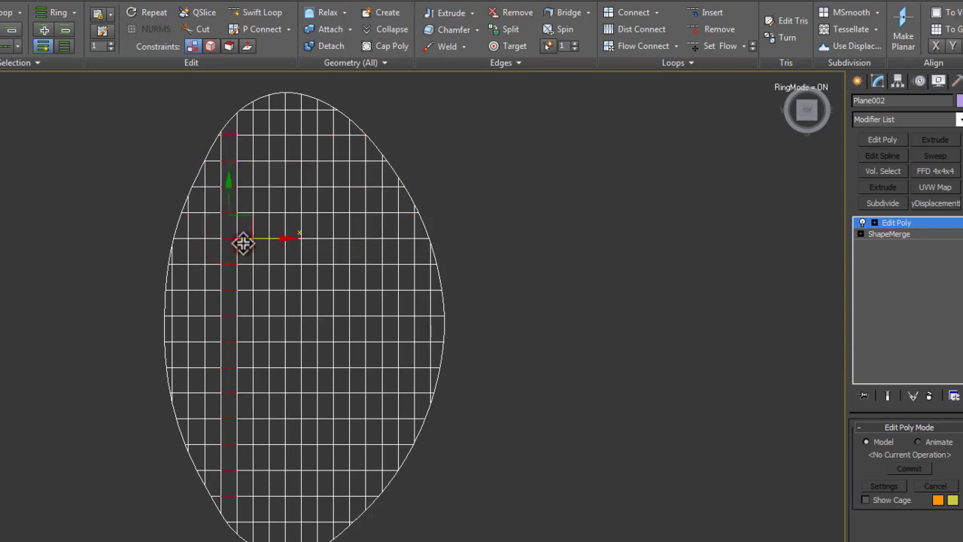
pyautogui.keyDown('ctrl'); pyautogui.click(261, 239); pyautogui.keyUp('ctrl')
pyautogui.keyDown('ctrl'); pyautogui.click(276, 237); pyautogui.keyUp('ctrl')
pyautogui.keyDown('ctrl'); pyautogui.click(294, 240); pyautogui.keyUp('ctrl')
pyautogui.keyDown('ctrl'); pyautogui.click(312, 239); pyautogui.keyUp('ctrl')
pyautogui.keyDown('ctrl'); pyautogui.click(324, 238); pyautogui.keyUp('ctrl')
pyautogui.keyDown('ctrl'); pyautogui.click(343, 263); pyautogui.keyUp('ctrl')
# Turn on Loop Mode, clear the ring selection and select all horizontal edge loops from the lowest row to the uppermost.
pyautogui.click(6, 45)
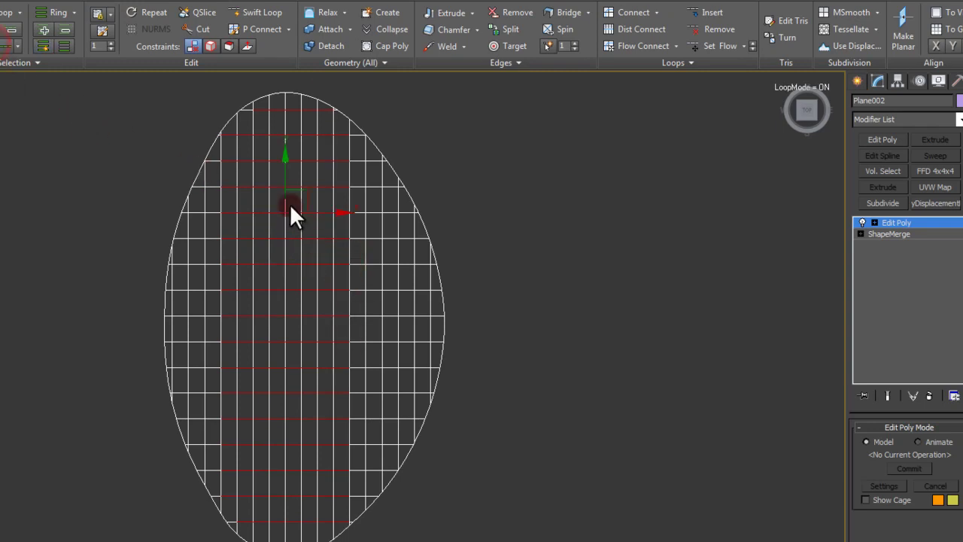
pyautogui.click(549, 260)
pyautogui.click(294, 533)
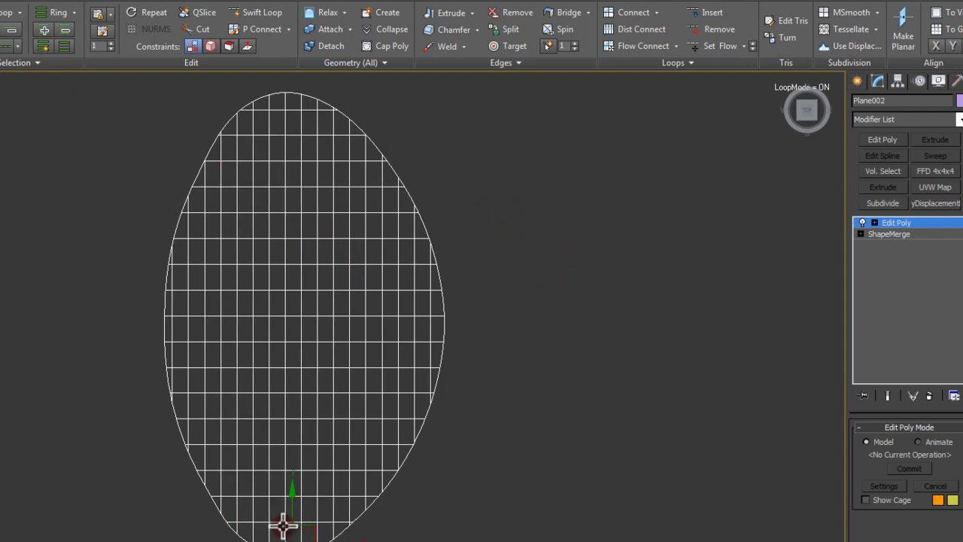
pyautogui.click(277, 522)
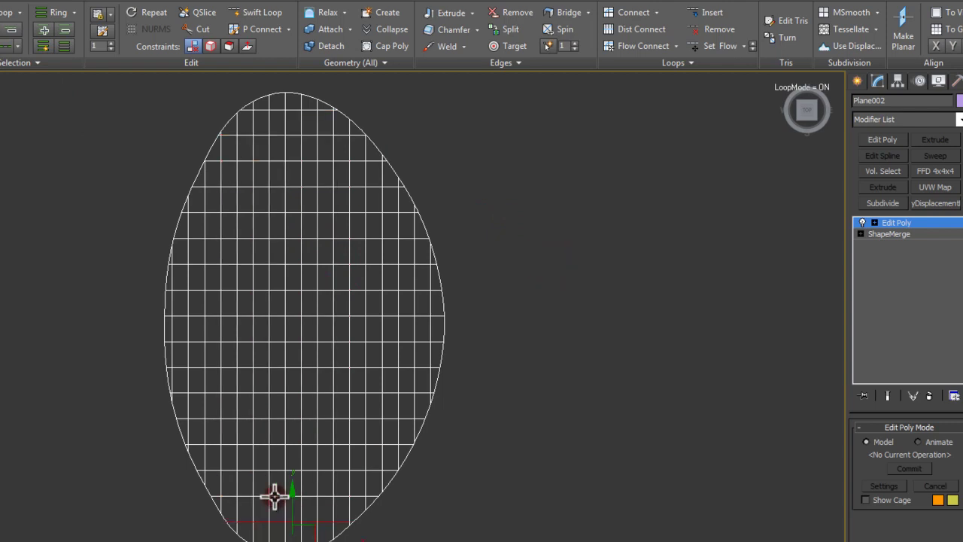
pyautogui.keyDown('ctrl'); pyautogui.click(275, 495); pyautogui.keyUp('ctrl')
pyautogui.keyDown('ctrl'); pyautogui.click(294, 470); pyautogui.keyUp('ctrl')
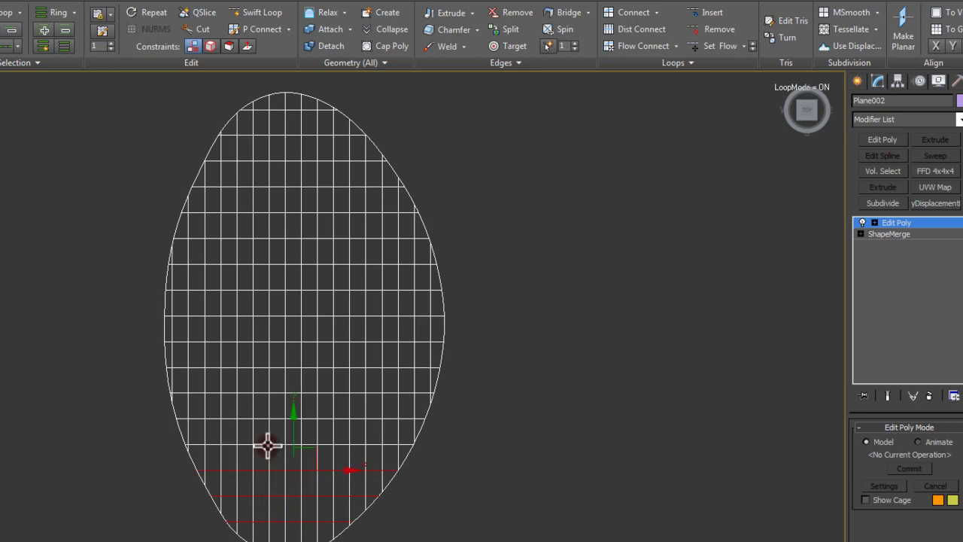
pyautogui.keyDown('shift'); pyautogui.click(276, 107); pyautogui.keyUp('shift')
pyautogui.moveTo(358, 258); pyautogui.dragTo(399, 263, button='middle')
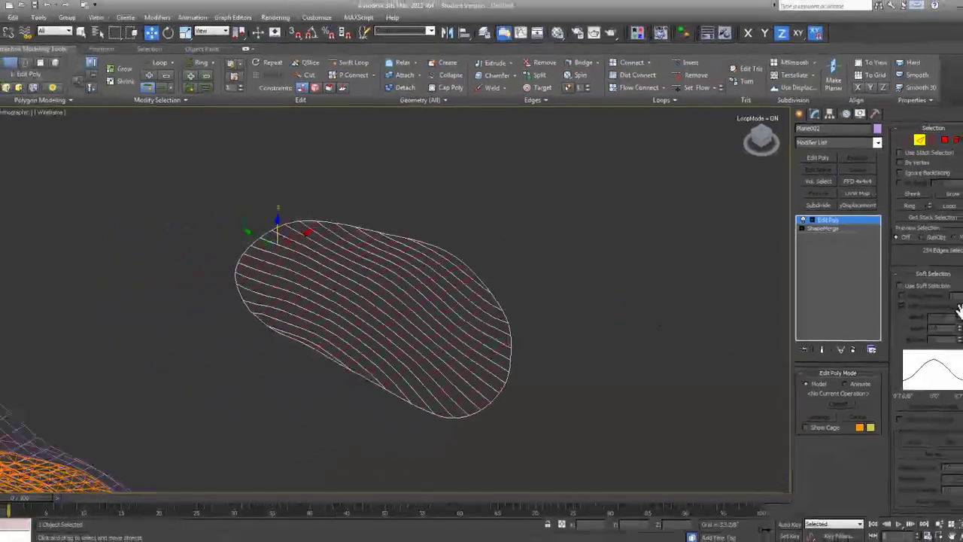
# Create a shape of type Linear from the selected edge loops, using the Create Shape settings.
pyautogui.scroll(-6, 954, 316)
pyautogui.click(952, 343)
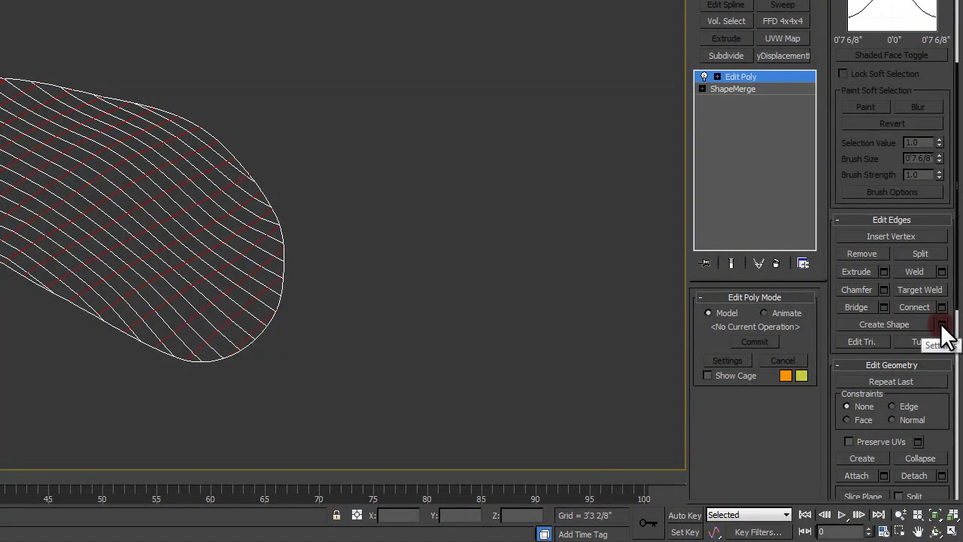
pyautogui.press('w')
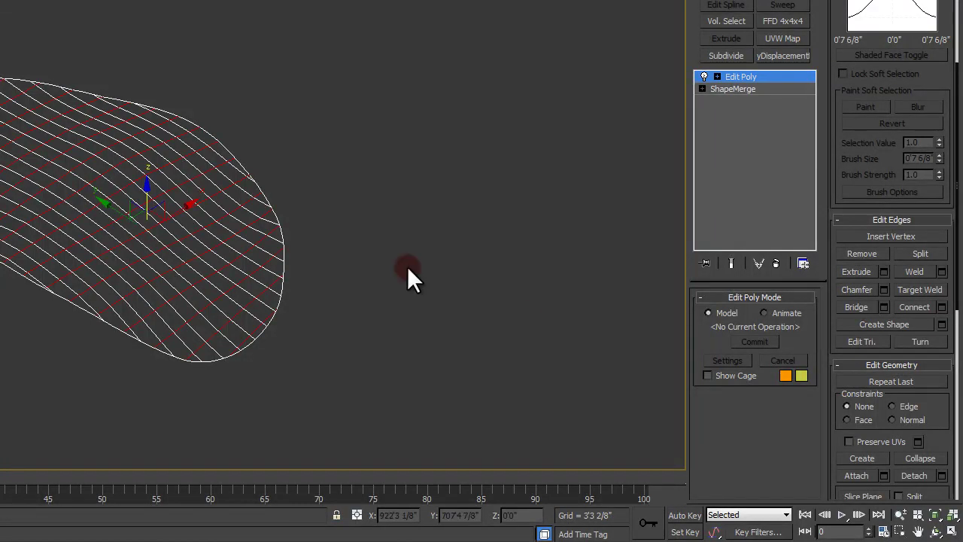
pyautogui.click(941, 325)
pyautogui.click(264, 156)
pyautogui.click(290, 158)
pyautogui.click(234, 156)
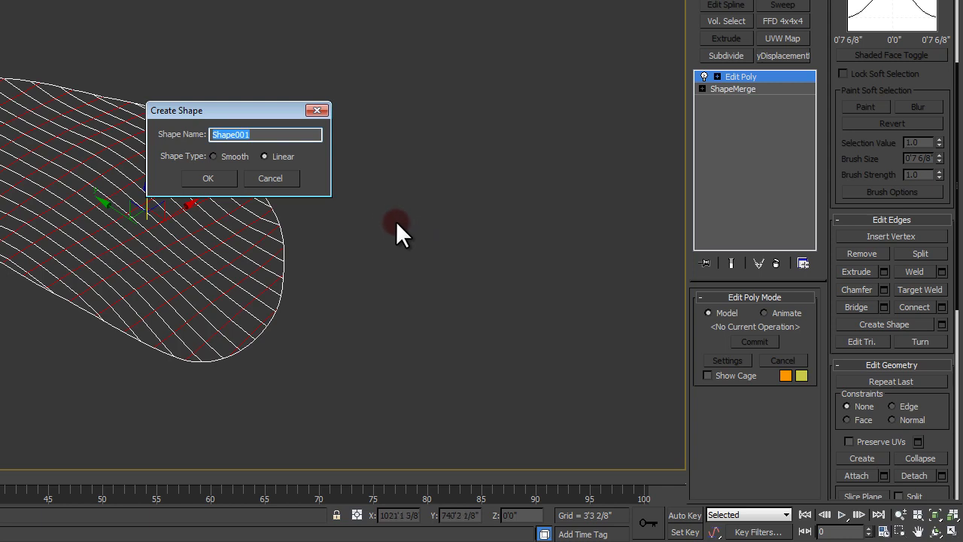
pyautogui.click(208, 179)
pyautogui.keyDown('alt'); pyautogui.moveTo(215, 165); pyautogui.dragTo(136, 118, button='middle'); pyautogui.keyUp('alt')
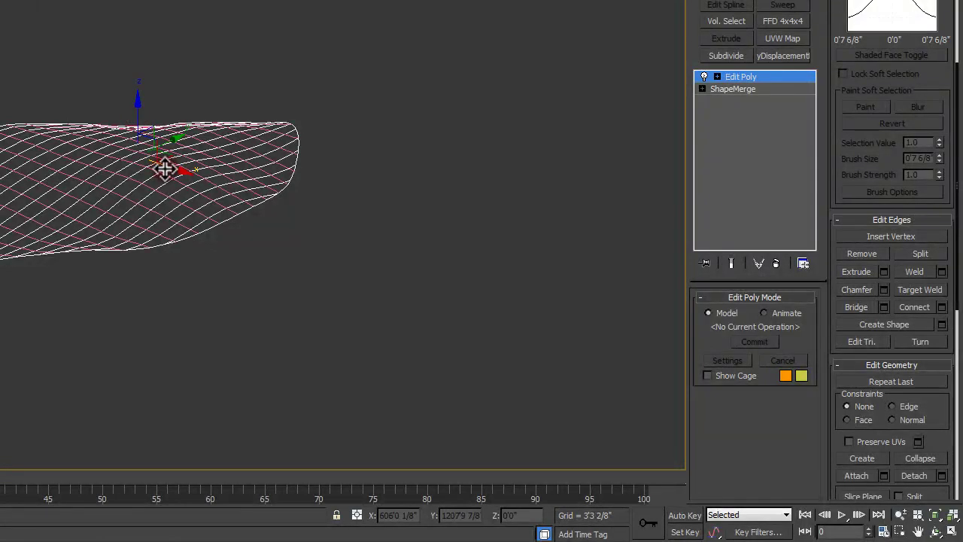
# Leave Edge level, deselect the roof surface and remove it from the viewport so only the extracted splines remain there.
pyautogui.moveTo(915, 5); pyautogui.dragTo(909, 139)
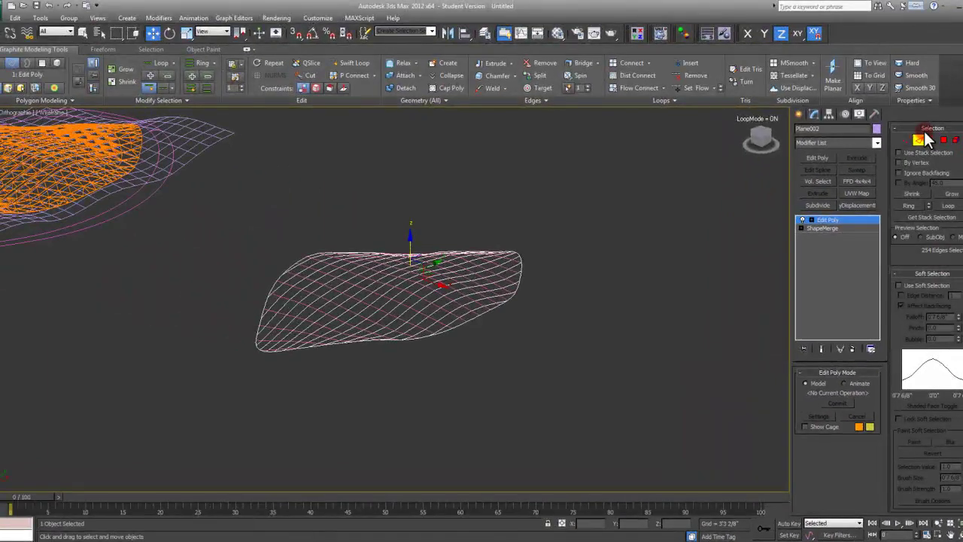
pyautogui.click(919, 139)
pyautogui.click(548, 297)
pyautogui.moveTo(549, 297); pyautogui.dragTo(479, 301, button='middle')
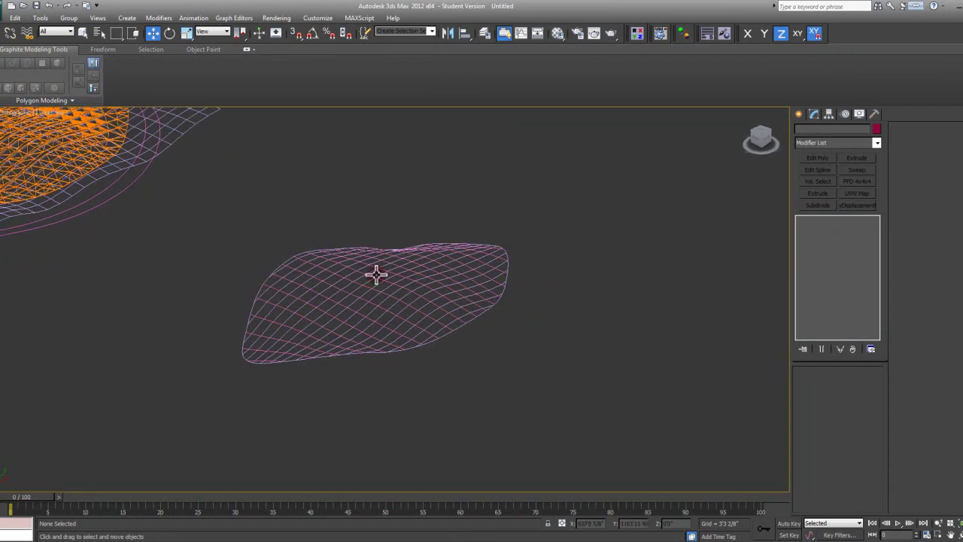
pyautogui.scroll(5, 410, 294)
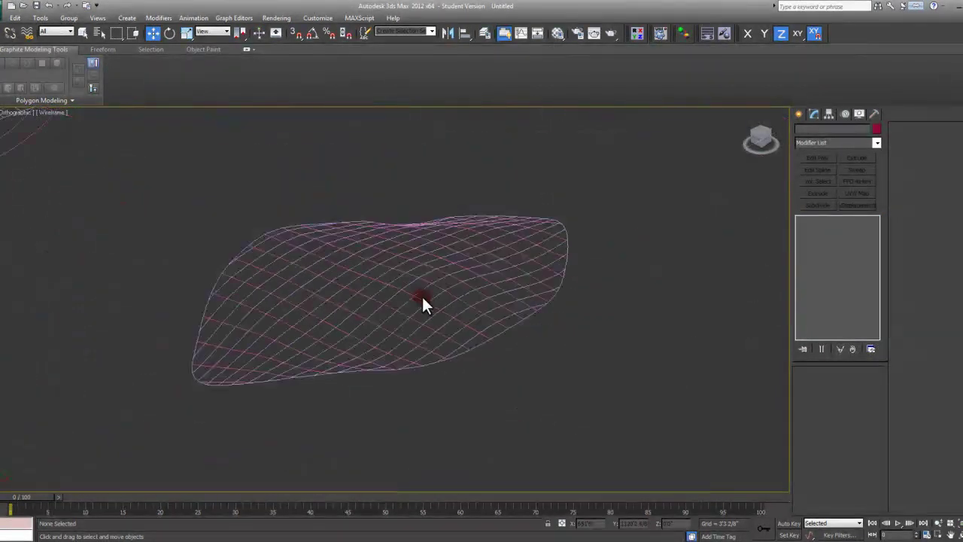
pyautogui.scroll(-5, 408, 301)
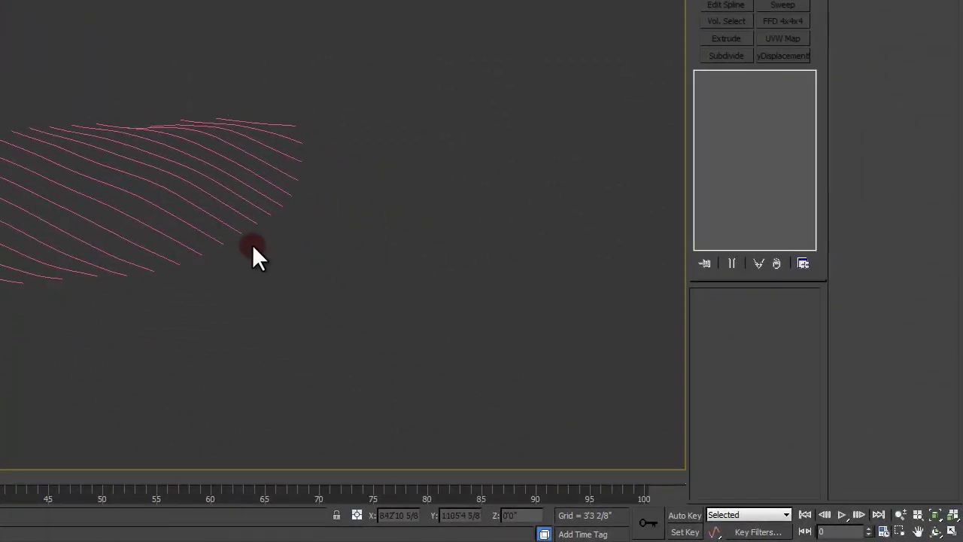
# Select the extracted spline shape, enter Spline level and select all of its splines.
pyautogui.moveTo(252, 238)
pyautogui.keyDown('alt'); pyautogui.mouseDown(button='middle')
pyautogui.moveTo(243, 215)
pyautogui.moveTo(327, 234)
pyautogui.moveTo(240, 208)
pyautogui.moveTo(247, 221)
pyautogui.mouseUp(button='middle'); pyautogui.keyUp('alt')
pyautogui.moveTo(232, 256); pyautogui.dragTo(252, 253, button='middle')
pyautogui.moveTo(299, 294); pyautogui.dragTo(195, 200)
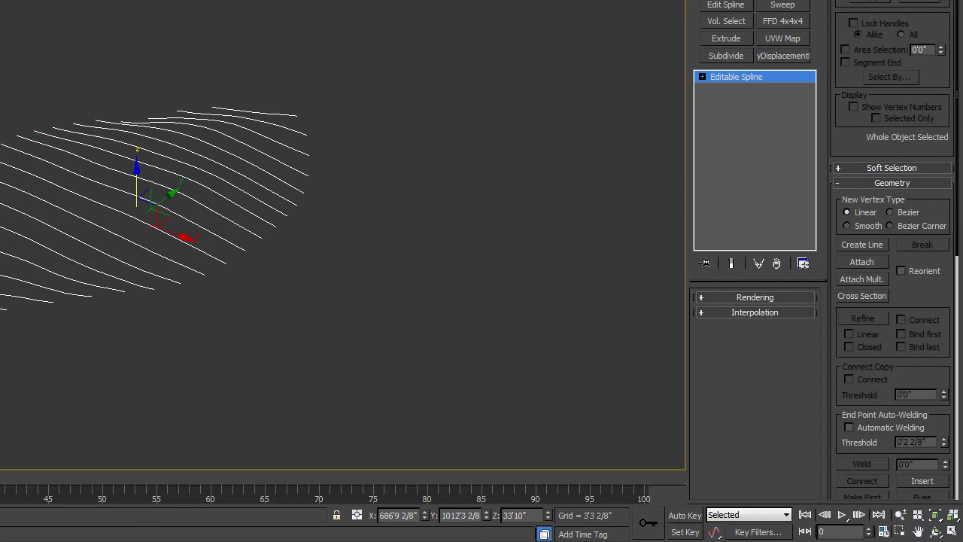
pyautogui.click(912, 0)
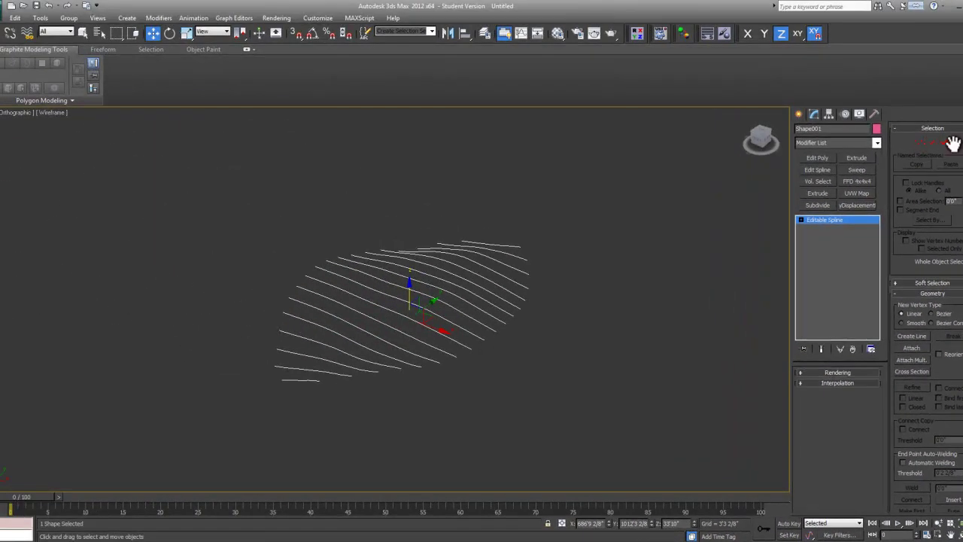
pyautogui.click(947, 143)
pyautogui.click(947, 144)
pyautogui.moveTo(585, 435); pyautogui.dragTo(196, 200)
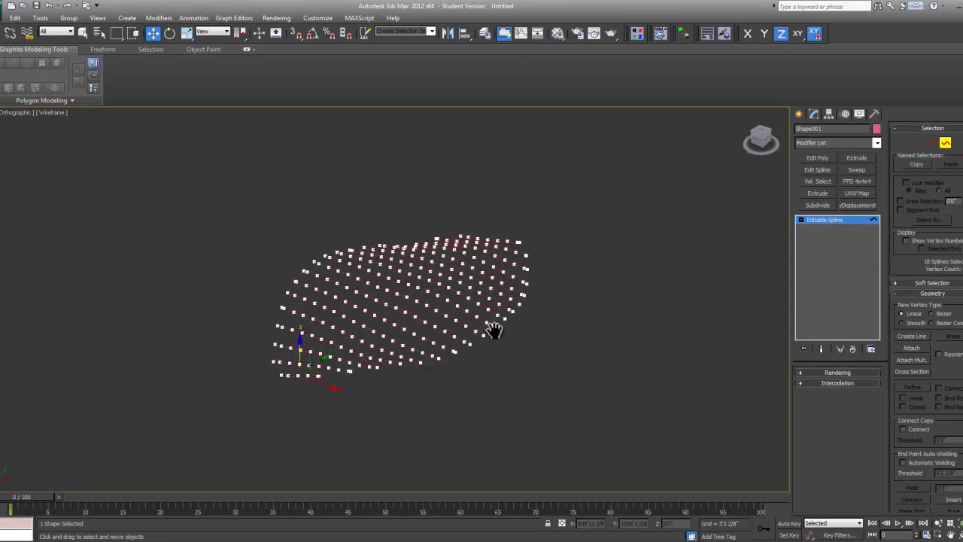
# Copy all the selected splines a short distance straight down in the Front view.
pyautogui.scroll(2, 415, 313)
pyautogui.scroll(2, 413, 313)
pyautogui.press('t')
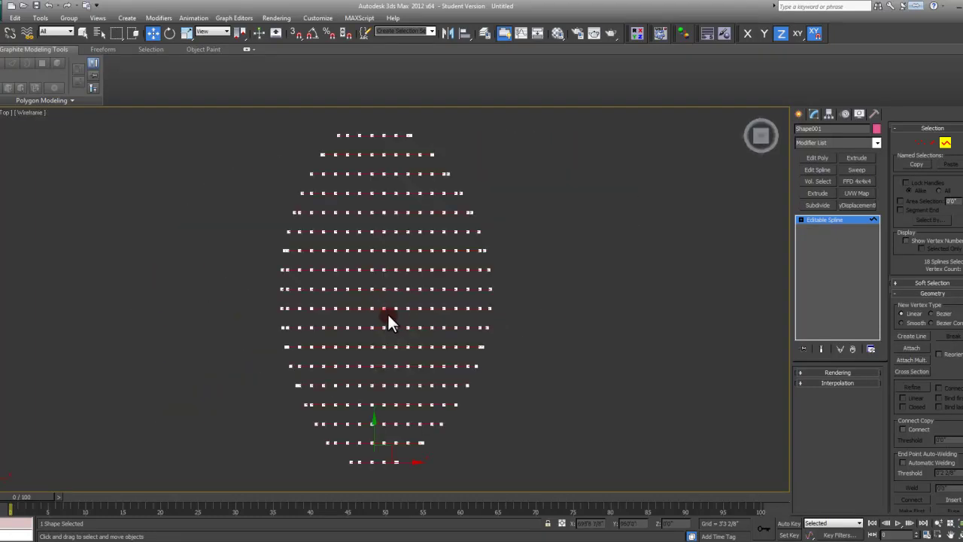
pyautogui.press('f')
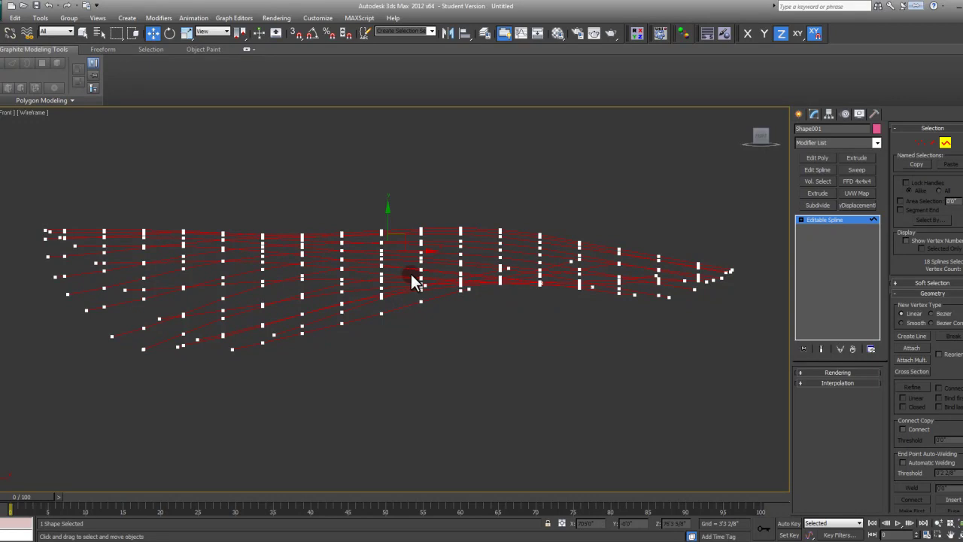
pyautogui.moveTo(395, 234); pyautogui.dragTo(403, 227, button='middle')
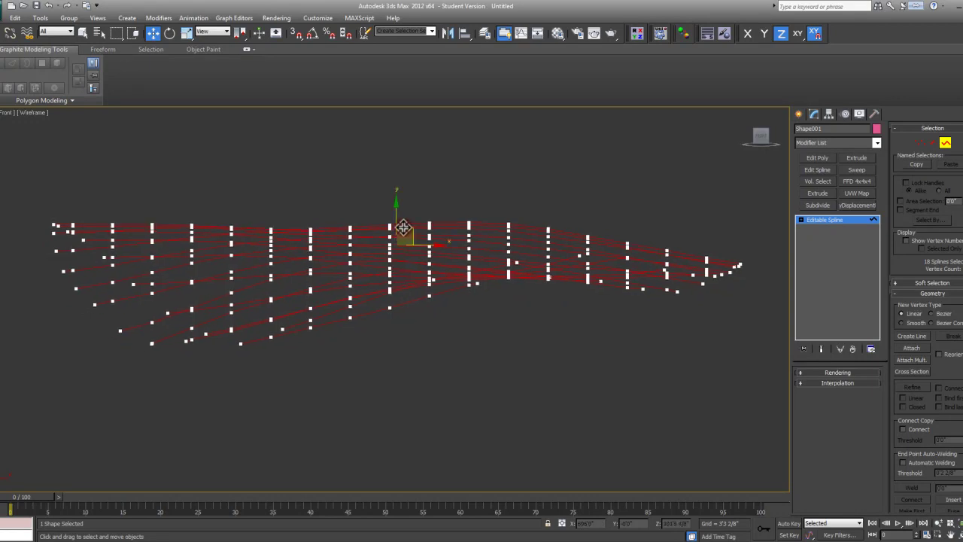
pyautogui.scroll(3, 404, 227)
pyautogui.keyDown('shift'); pyautogui.moveTo(394, 212); pyautogui.dragTo(393, 238); pyautogui.keyUp('shift')
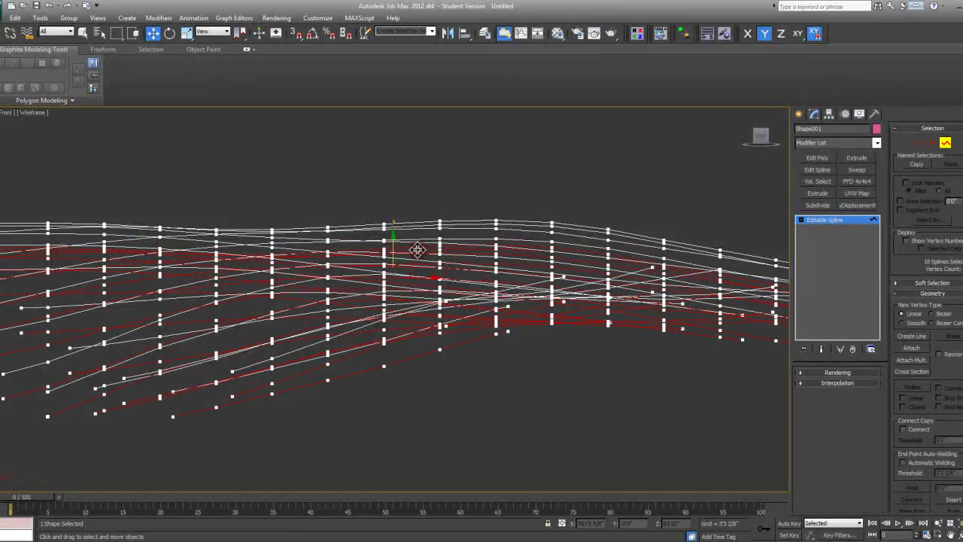
pyautogui.moveTo(418, 248); pyautogui.dragTo(421, 232, button='middle')
# Shift the selected spline set slightly in the negative Y direction in the Top view.
pyautogui.press('t')
pyautogui.press('z')
pyautogui.scroll(10, 401, 236)
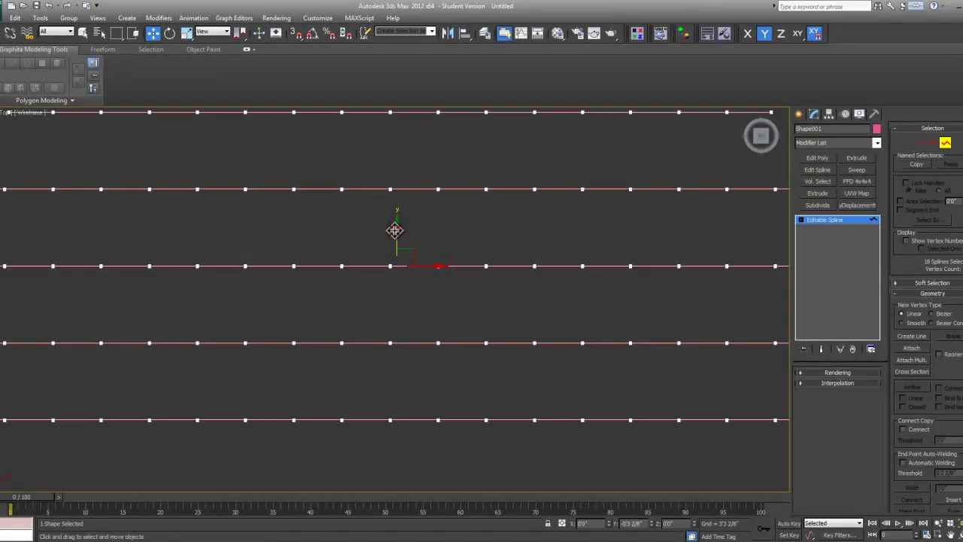
pyautogui.moveTo(395, 231); pyautogui.dragTo(396, 243)
pyautogui.moveTo(430, 264); pyautogui.dragTo(428, 248, button='middle')
pyautogui.scroll(-3, 428, 248)
# Examine the offset spline pairs from several angles, down to the vertices at one end of the splines.
pyautogui.moveTo(522, 297)
pyautogui.keyDown('alt'); pyautogui.mouseDown(button='middle')
pyautogui.moveTo(515, 277)
pyautogui.moveTo(503, 269)
pyautogui.moveTo(507, 288)
pyautogui.moveTo(484, 256)
pyautogui.moveTo(258, 267)
pyautogui.moveTo(236, 277)
pyautogui.mouseUp(button='middle'); pyautogui.keyUp('alt')
pyautogui.scroll(3, 236, 278)
pyautogui.keyDown('alt'); pyautogui.moveTo(312, 323); pyautogui.dragTo(398, 243, button='middle'); pyautogui.keyUp('alt')
pyautogui.scroll(-3, 411, 311)
pyautogui.scroll(4, 348, 323)
pyautogui.moveTo(353, 328); pyautogui.dragTo(454, 371, button='middle')
pyautogui.scroll(2, 376, 296)
pyautogui.keyDown('alt'); pyautogui.moveTo(360, 295); pyautogui.dragTo(389, 303, button='middle'); pyautogui.keyUp('alt')
pyautogui.moveTo(471, 328); pyautogui.dragTo(467, 325, button='middle')
pyautogui.moveTo(224, 229); pyautogui.dragTo(209, 221, button='middle')
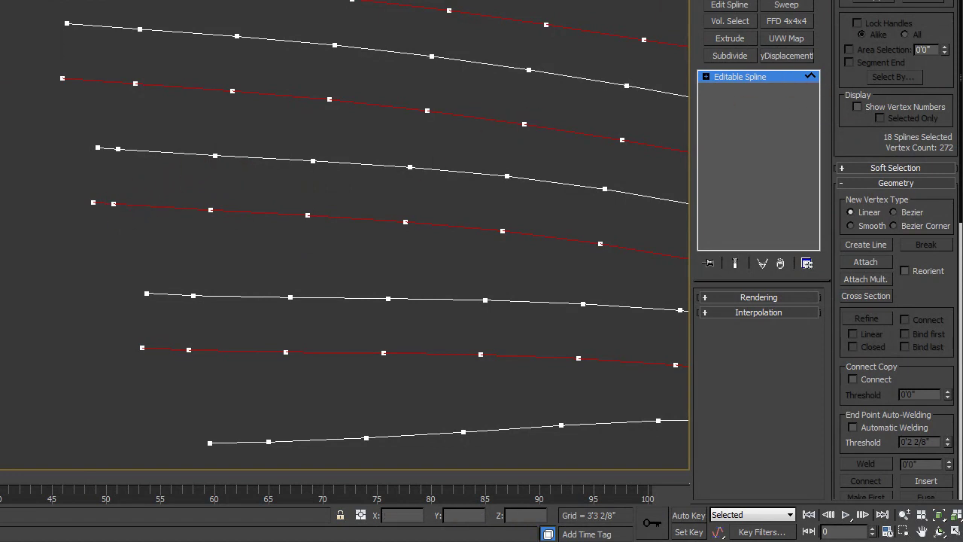
# Enter Vertex level and delete the second vertex from the end on both splines of a pair where it crowds the end vertex.
pyautogui.press('1')
pyautogui.moveTo(131, 161); pyautogui.dragTo(131, 161)
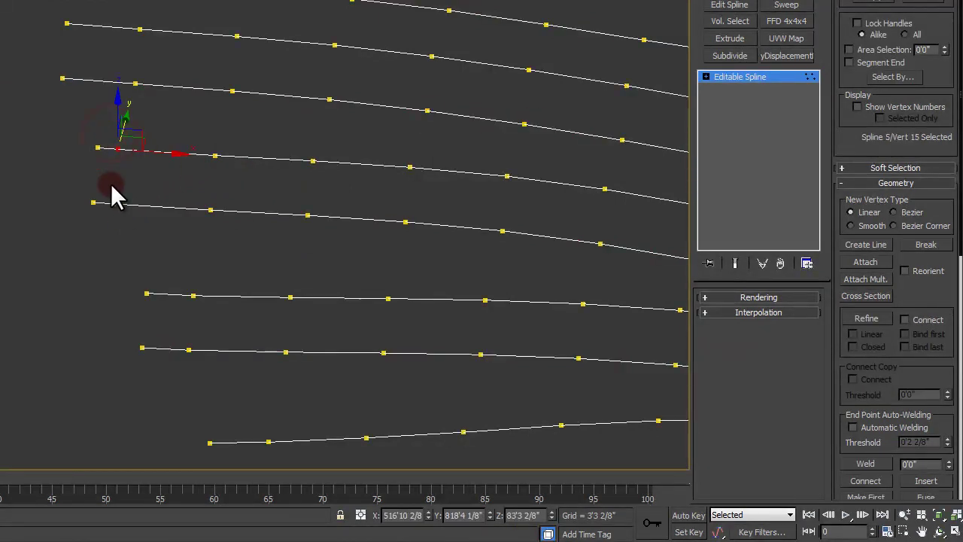
pyautogui.keyDown('ctrl'); pyautogui.moveTo(109, 195); pyautogui.dragTo(126, 225); pyautogui.keyUp('ctrl')
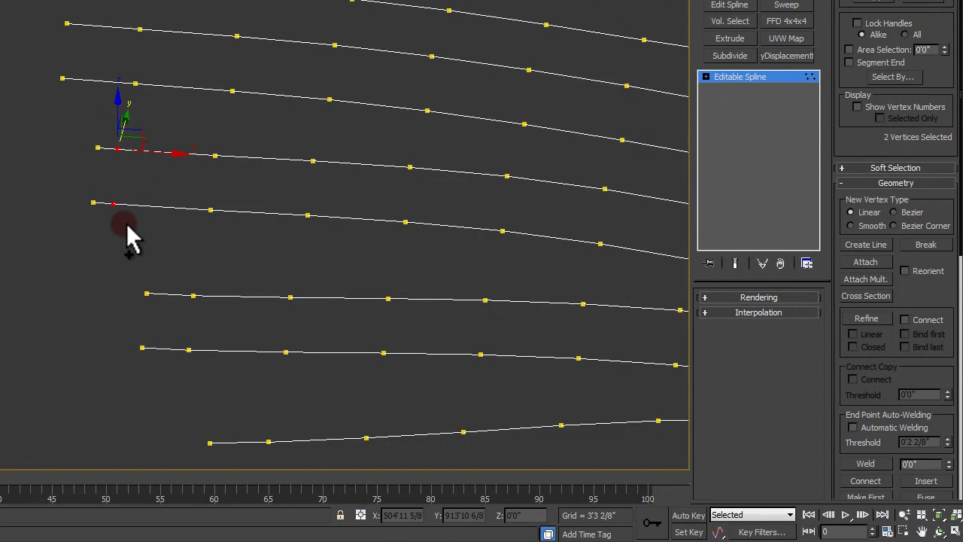
pyautogui.press('Delete')
pyautogui.moveTo(161, 225); pyautogui.dragTo(98, 194, button='middle')
pyautogui.scroll(-3, 97, 197)
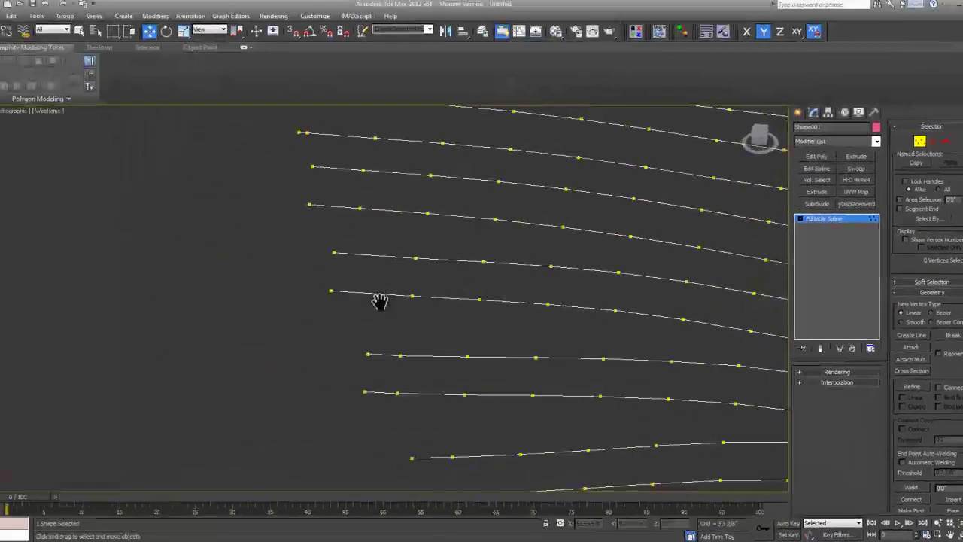
# Delete the second-from-end vertex crowding the end vertex on both splines of a pair at the first-vertex ends.
pyautogui.moveTo(481, 331); pyautogui.dragTo(388, 288, button='middle')
pyautogui.moveTo(665, 301); pyautogui.dragTo(641, 293, button='middle')
pyautogui.scroll(5, 559, 316)
pyautogui.click(554, 329)
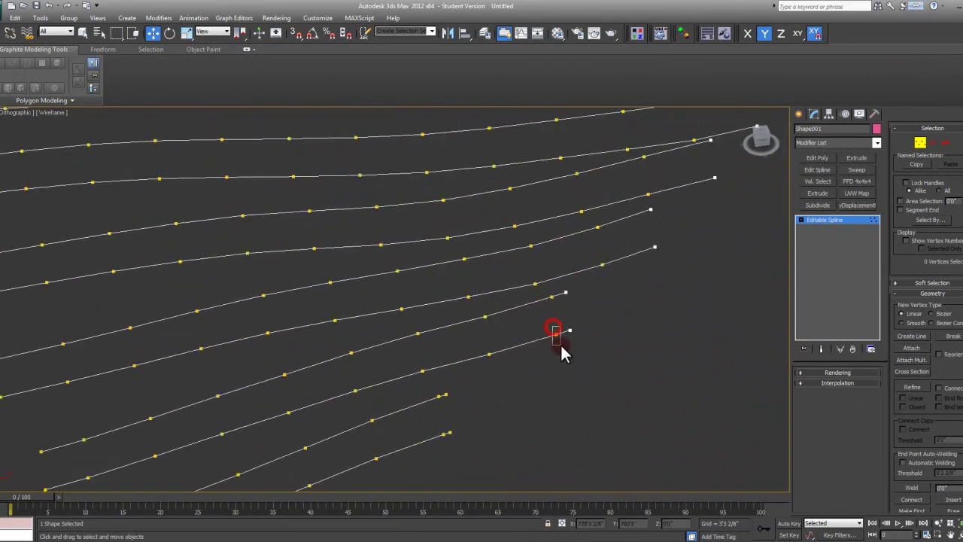
pyautogui.keyDown('ctrl'); pyautogui.click(547, 291); pyautogui.keyUp('ctrl')
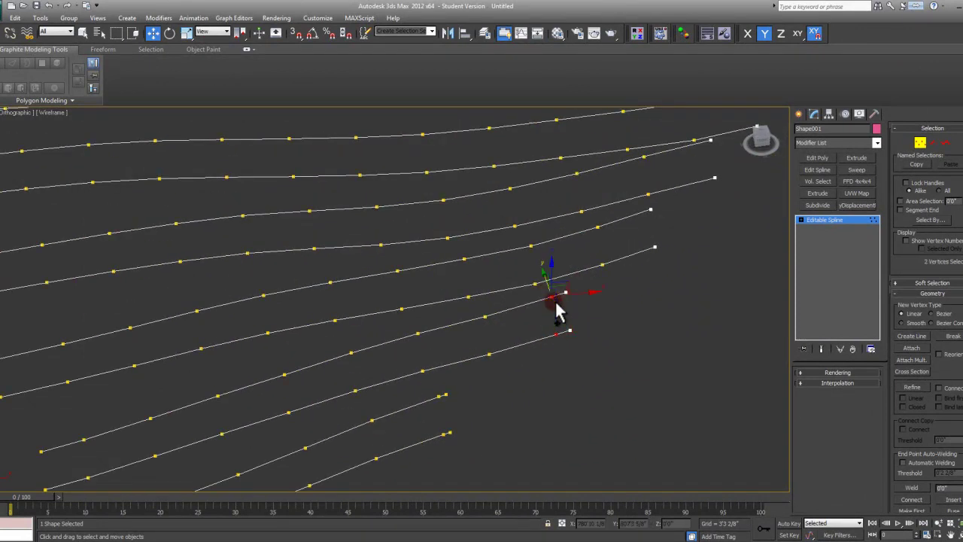
pyautogui.press('Delete')
# Remove the crowding second vertices from another spline pair further along the same edge of the roof.
pyautogui.moveTo(605, 288); pyautogui.dragTo(555, 357, button='middle')
pyautogui.scroll(-2, 555, 355)
pyautogui.moveTo(561, 319); pyautogui.dragTo(548, 394, button='middle')
pyautogui.moveTo(634, 302); pyautogui.dragTo(554, 350, button='middle')
pyautogui.scroll(3, 598, 279)
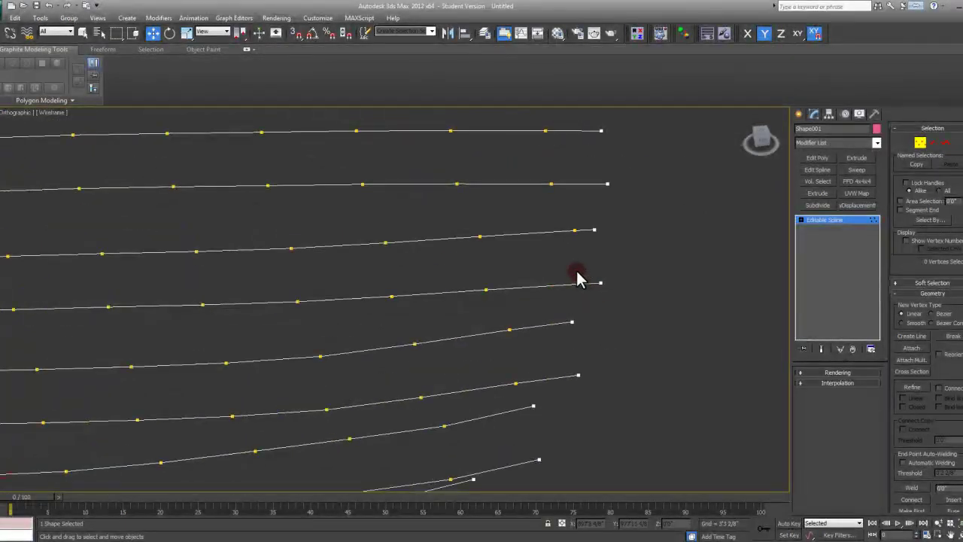
pyautogui.click(578, 283)
pyautogui.keyDown('ctrl'); pyautogui.moveTo(576, 229); pyautogui.dragTo(579, 233); pyautogui.keyUp('ctrl')
pyautogui.scroll(-8, 595, 250)
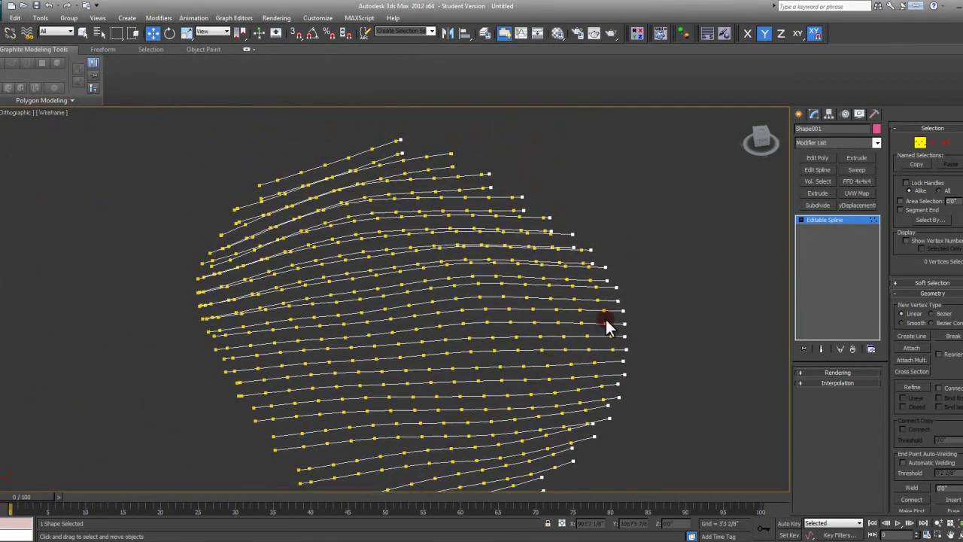
# Continue along the first-vertex edge and clear the vertex beside the end point on both splines of the next crowded pair.
pyautogui.keyDown('alt'); pyautogui.moveTo(606, 317); pyautogui.dragTo(456, 424, button='middle'); pyautogui.keyUp('alt')
pyautogui.scroll(3, 534, 292)
pyautogui.scroll(2, 456, 424)
pyautogui.click(422, 362)
pyautogui.keyDown('ctrl'); pyautogui.click(401, 392); pyautogui.keyUp('ctrl')
pyautogui.moveTo(427, 359); pyautogui.dragTo(484, 413, button='middle')
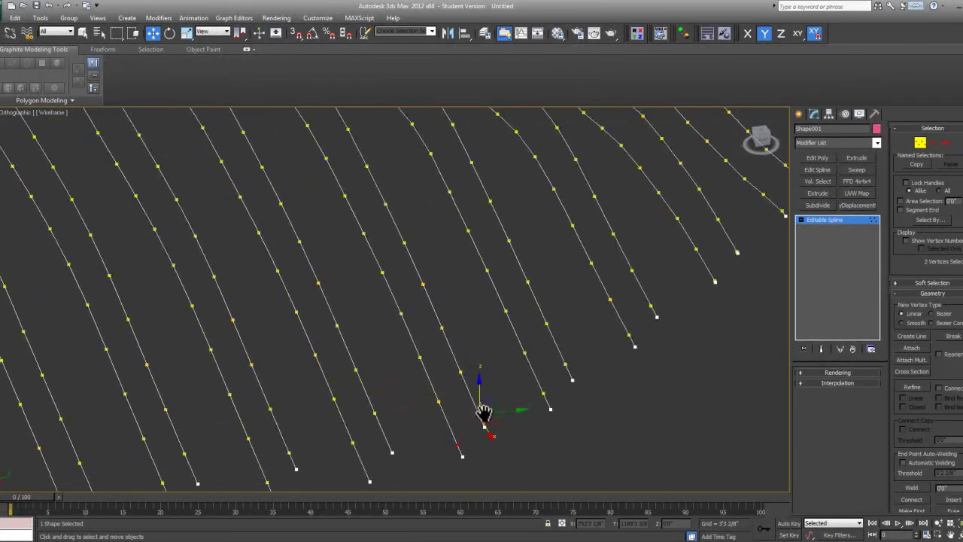
# Delete the second vertex crowding the end vertex on both splines of the adjacent pair.
pyautogui.moveTo(553, 404); pyautogui.dragTo(516, 408, button='middle')
pyautogui.click(508, 398)
pyautogui.keyDown('ctrl'); pyautogui.click(530, 368); pyautogui.keyUp('ctrl')
pyautogui.moveTo(589, 362); pyautogui.dragTo(533, 371, button='middle')
pyautogui.press('Delete')
# Delete the crowding second vertices on the next two spline pairs, including the pair where they nearly coincide with the end vertices.
pyautogui.click(535, 349)
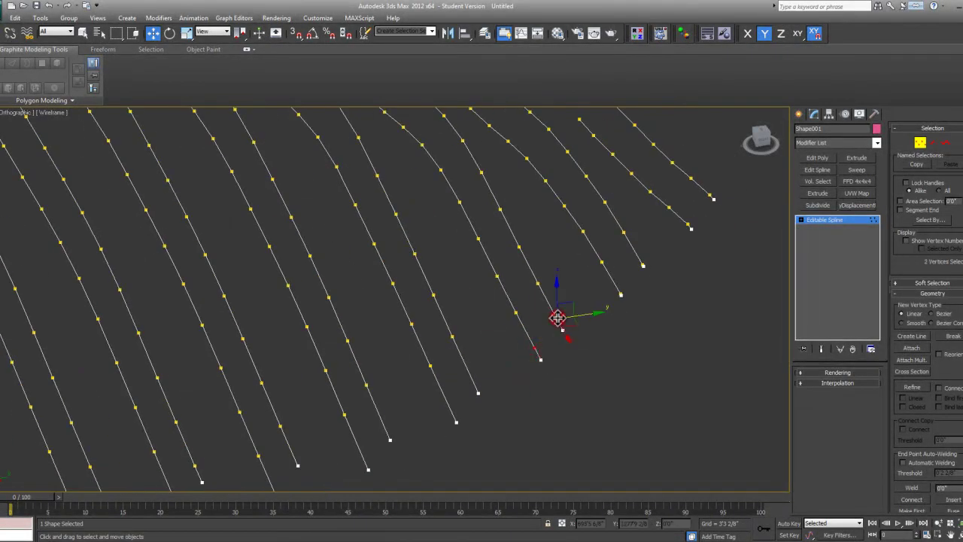
pyautogui.click(580, 322)
pyautogui.scroll(4, 561, 331)
pyautogui.scroll(2, 564, 324)
pyautogui.click(509, 358)
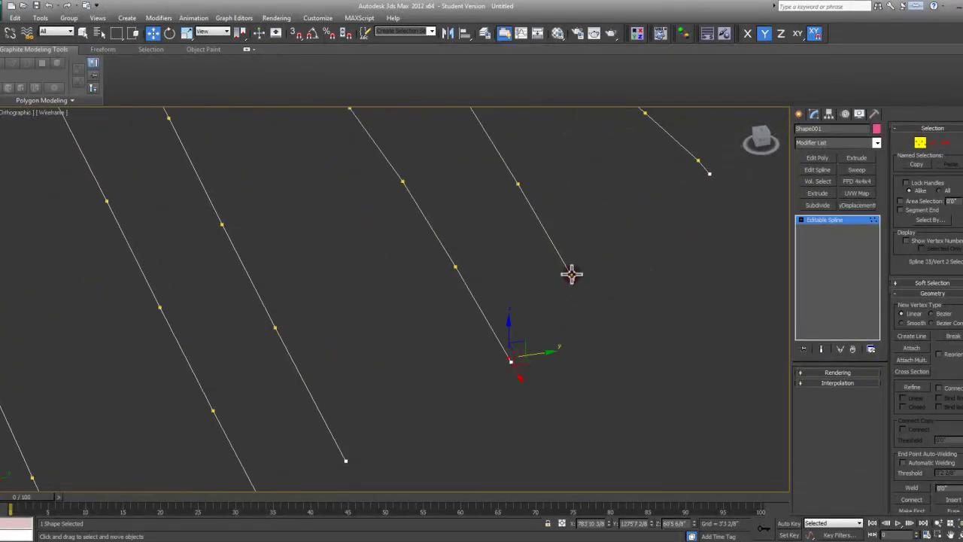
pyautogui.click(572, 274)
pyautogui.click(646, 311)
# Delete the extra vertex next to the end vertex on both splines of the short outermost pair.
pyautogui.moveTo(682, 279); pyautogui.dragTo(535, 392, button='middle')
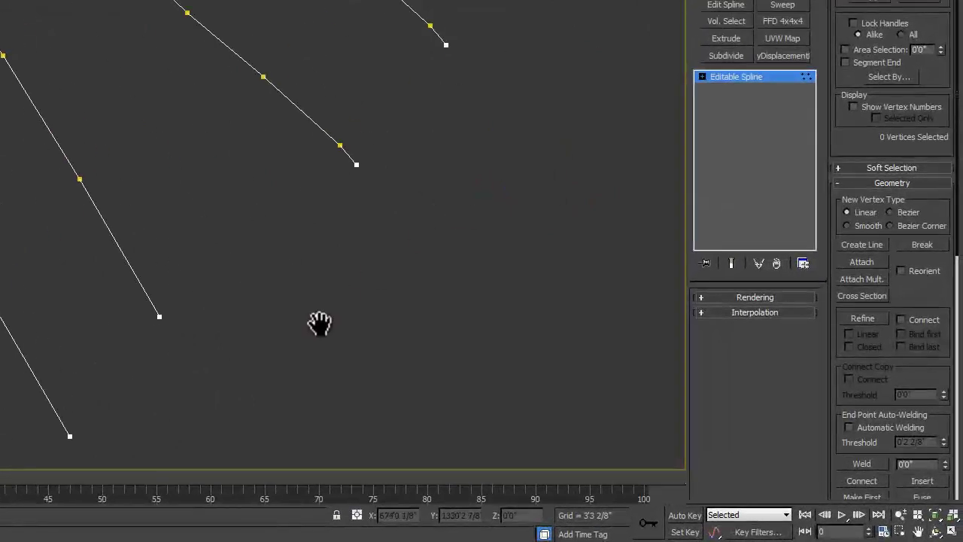
pyautogui.moveTo(319, 323); pyautogui.dragTo(269, 319, button='middle')
pyautogui.moveTo(245, 284); pyautogui.dragTo(248, 287)
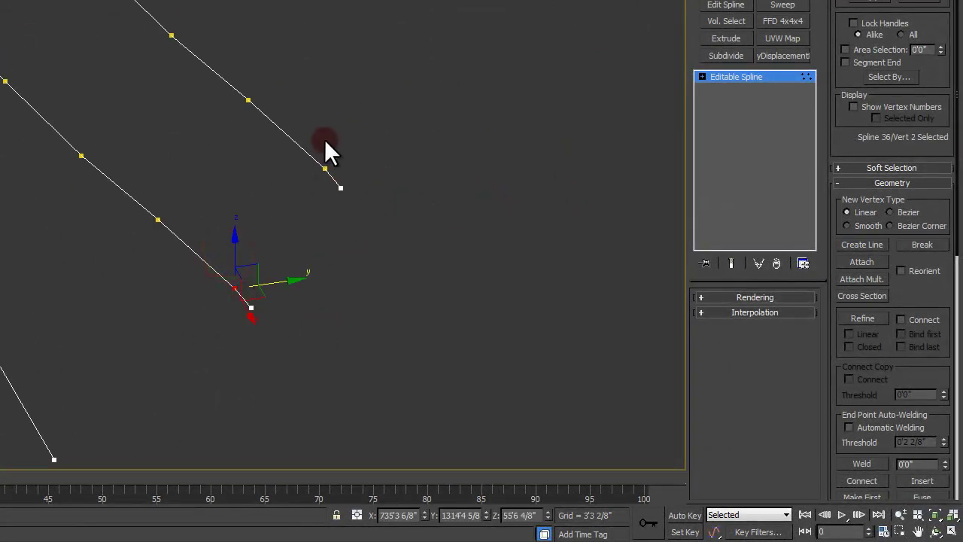
pyautogui.keyDown('ctrl'); pyautogui.moveTo(319, 136); pyautogui.dragTo(335, 176); pyautogui.keyUp('ctrl')
pyautogui.moveTo(312, 238); pyautogui.dragTo(229, 240, button='middle')
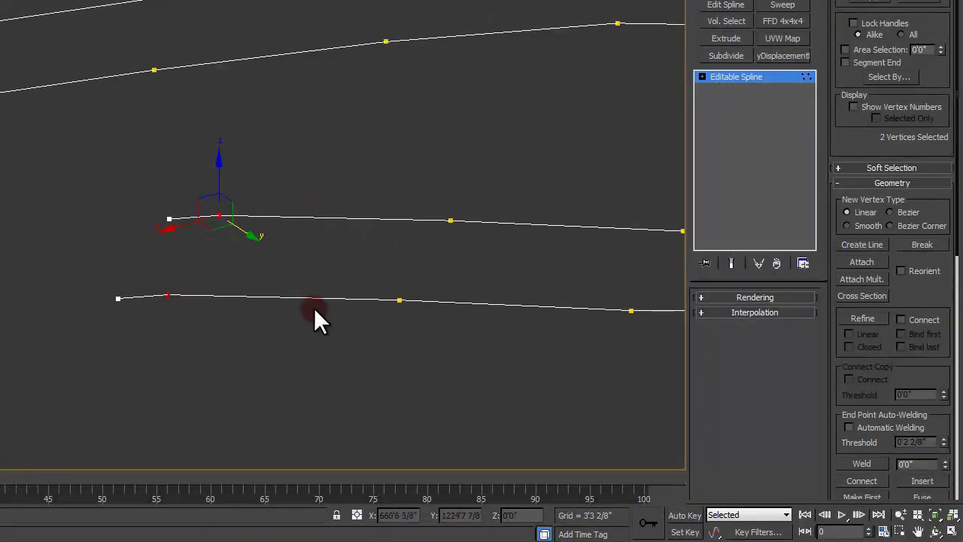
pyautogui.click(170, 319)
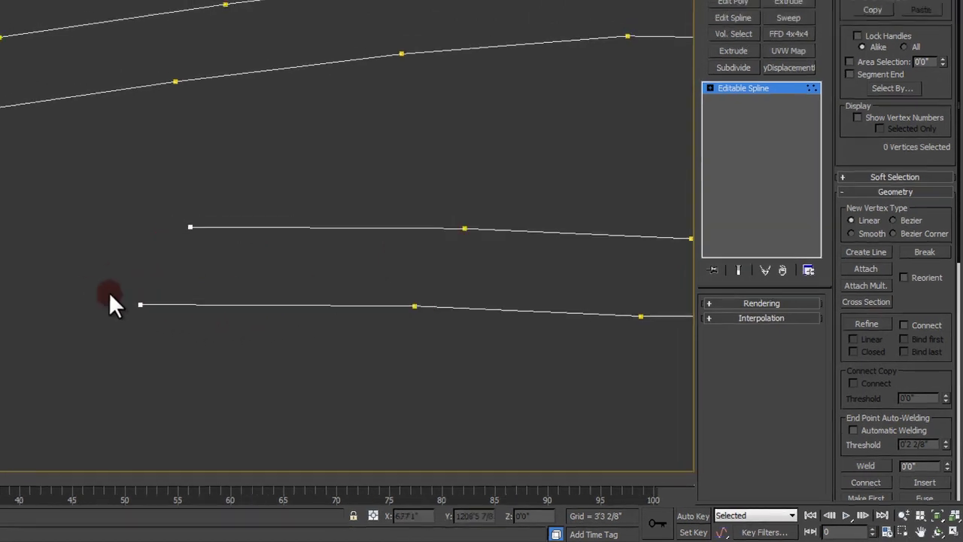
pyautogui.scroll(-5, 253, 264)
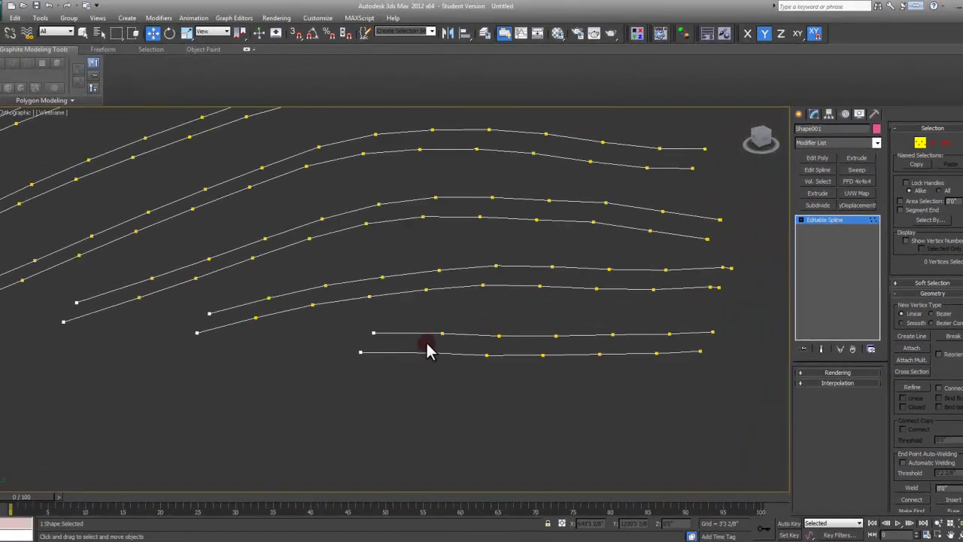
# At the splines' opposite ends, delete the crowding next-to-last vertex on both splines of the first affected pair.
pyautogui.keyDown('alt'); pyautogui.moveTo(427, 342); pyautogui.dragTo(431, 357, button='middle'); pyautogui.keyUp('alt')
pyautogui.scroll(-3, 444, 365)
pyautogui.moveTo(604, 372); pyautogui.dragTo(453, 348, button='middle')
pyautogui.scroll(6, 464, 346)
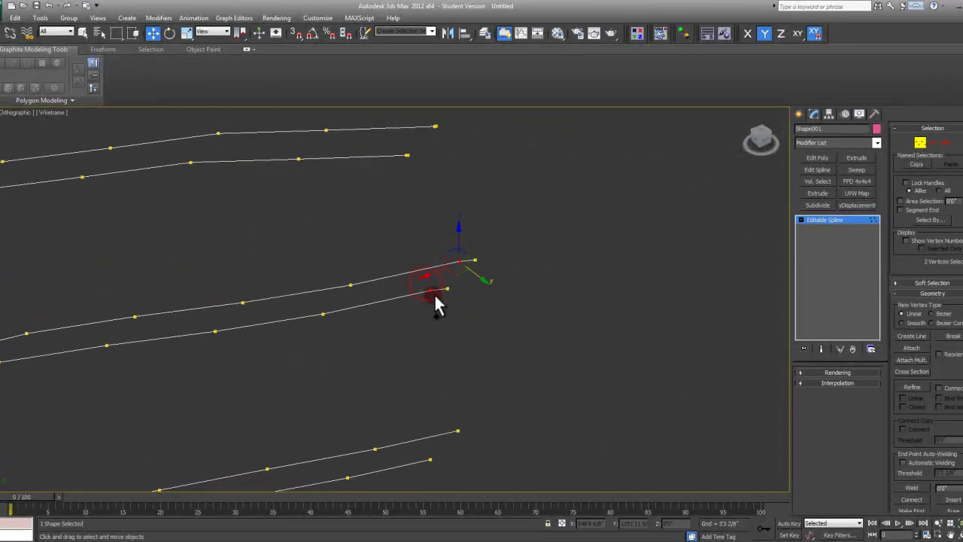
pyautogui.press('Delete')
# Delete the vertices that almost coincide with the end vertices on both splines of the neighbouring pair.
pyautogui.moveTo(438, 279); pyautogui.dragTo(488, 375, button='middle')
pyautogui.scroll(8, 468, 279)
pyautogui.click(432, 273)
pyautogui.press('Delete')
pyautogui.click(589, 111)
pyautogui.press('Delete')
# Remove the crowding next-to-last vertices from a further spline pair along the opposite edge.
pyautogui.scroll(-8, 495, 290)
pyautogui.keyDown('alt'); pyautogui.moveTo(464, 306); pyautogui.dragTo(510, 351, button='middle'); pyautogui.keyUp('alt')
pyautogui.scroll(3, 489, 316)
pyautogui.click(470, 271)
pyautogui.click(445, 297)
pyautogui.press('Delete')
# Delete the next-to-last vertex close to the end vertex on each spline of another pair along this edge.
pyautogui.keyDown('alt'); pyautogui.moveTo(445, 297); pyautogui.dragTo(532, 371, button='middle'); pyautogui.keyUp('alt')
pyautogui.scroll(-2, 450, 320)
pyautogui.keyDown('alt'); pyautogui.moveTo(449, 320); pyautogui.dragTo(496, 331, button='middle'); pyautogui.keyUp('alt')
pyautogui.scroll(-4, 465, 300)
pyautogui.moveTo(408, 259); pyautogui.dragTo(481, 292, button='middle')
pyautogui.scroll(6, 376, 199)
pyautogui.click(433, 229)
pyautogui.press('Delete')
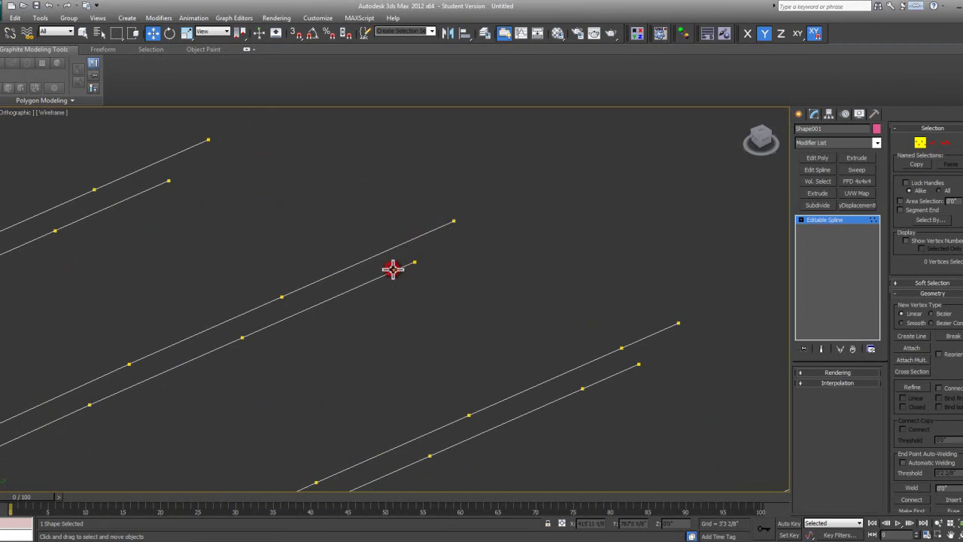
pyautogui.click(393, 269)
pyautogui.press('Delete')
# Clear the crowding vertices beside the end points of the last affected spline pair near the far end of the roof.
pyautogui.scroll(-3, 391, 269)
pyautogui.moveTo(386, 265); pyautogui.dragTo(465, 265, button='middle')
pyautogui.scroll(-1, 465, 265)
pyautogui.moveTo(322, 273); pyautogui.dragTo(495, 273, button='middle')
pyautogui.scroll(-2, 473, 264)
pyautogui.moveTo(210, 266); pyautogui.dragTo(293, 271, button='middle')
pyautogui.scroll(5, 282, 264)
pyautogui.scroll(3, 271, 283)
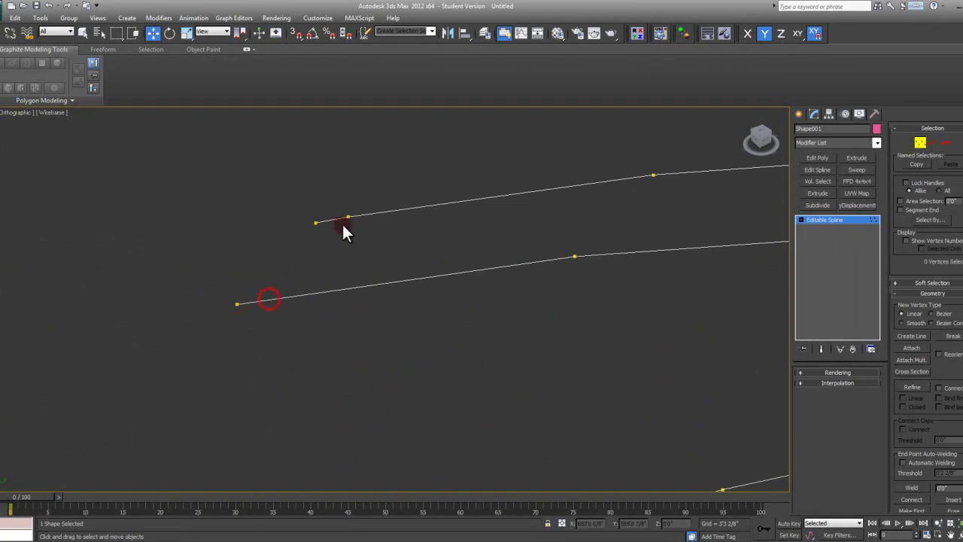
pyautogui.scroll(-6, 343, 226)
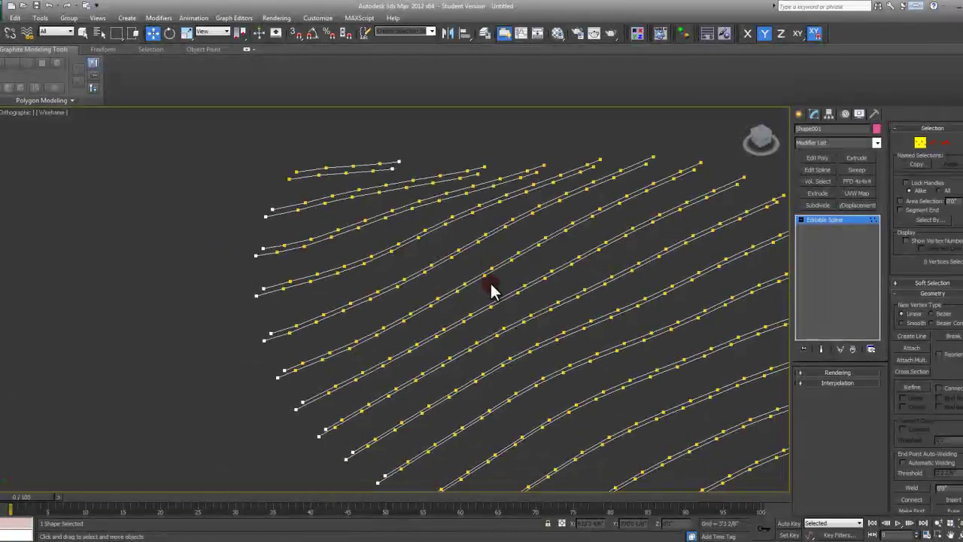
# Check the cleaned-up splines from several angles, exit Vertex level and deselect the shape.
pyautogui.moveTo(338, 333)
pyautogui.keyDown('alt'); pyautogui.mouseDown(button='middle')
pyautogui.moveTo(443, 327)
pyautogui.moveTo(567, 368)
pyautogui.moveTo(602, 327)
pyautogui.moveTo(554, 350)
pyautogui.moveTo(509, 354)
pyautogui.moveTo(490, 348)
pyautogui.moveTo(516, 348)
pyautogui.moveTo(489, 311)
pyautogui.moveTo(473, 318)
pyautogui.mouseUp(button='middle'); pyautogui.keyUp('alt')
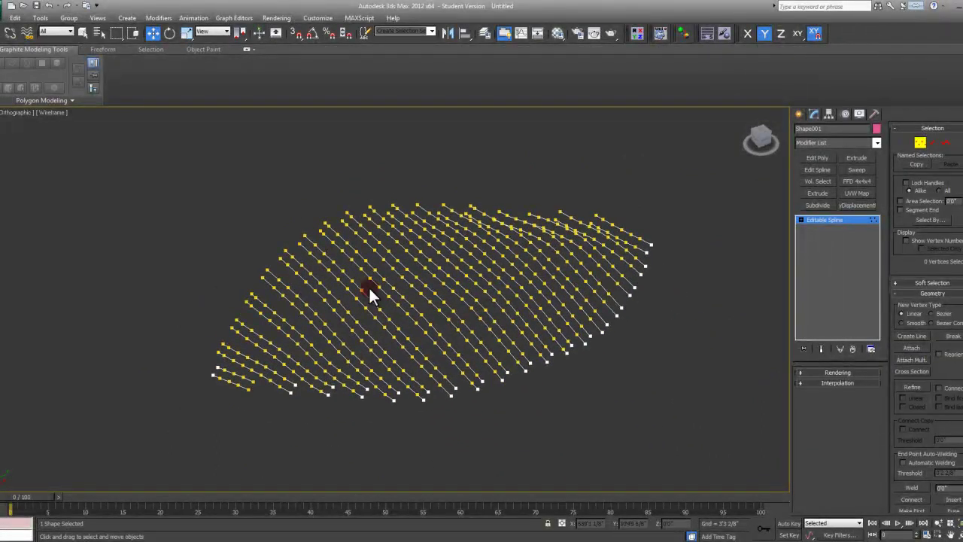
pyautogui.keyDown('alt'); pyautogui.moveTo(347, 274); pyautogui.dragTo(432, 316, button='middle'); pyautogui.keyUp('alt')
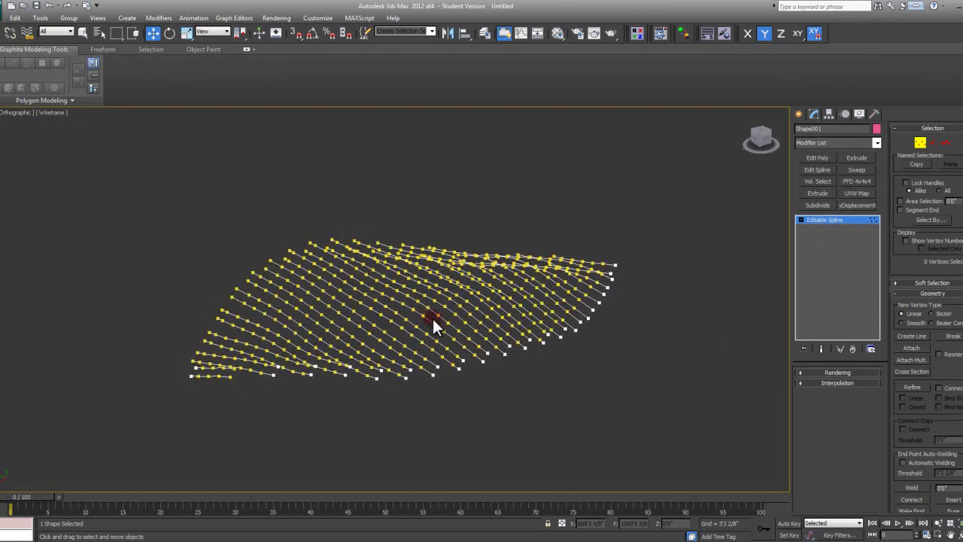
pyautogui.click(920, 143)
pyautogui.click(636, 299)
pyautogui.keyDown('alt'); pyautogui.moveTo(591, 310); pyautogui.dragTo(564, 251, button='middle'); pyautogui.keyUp('alt')
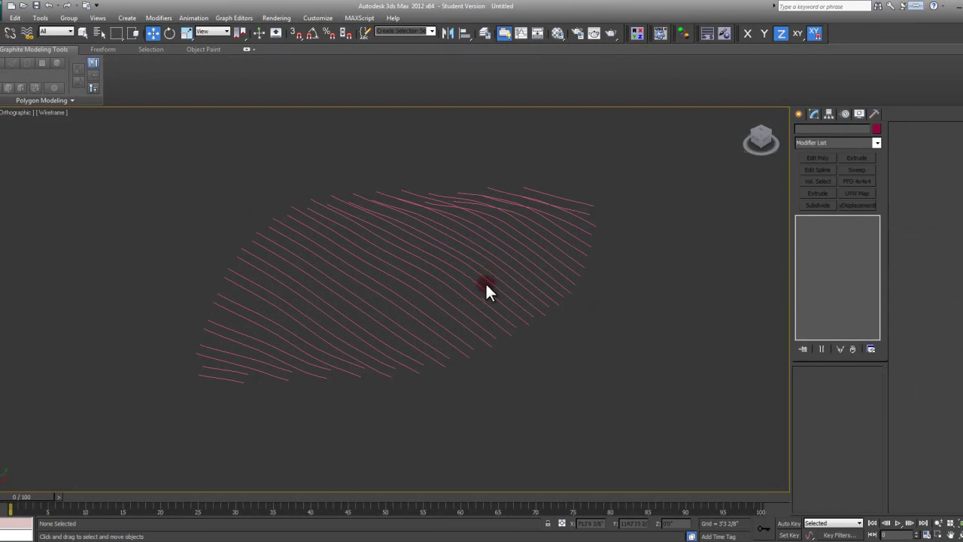